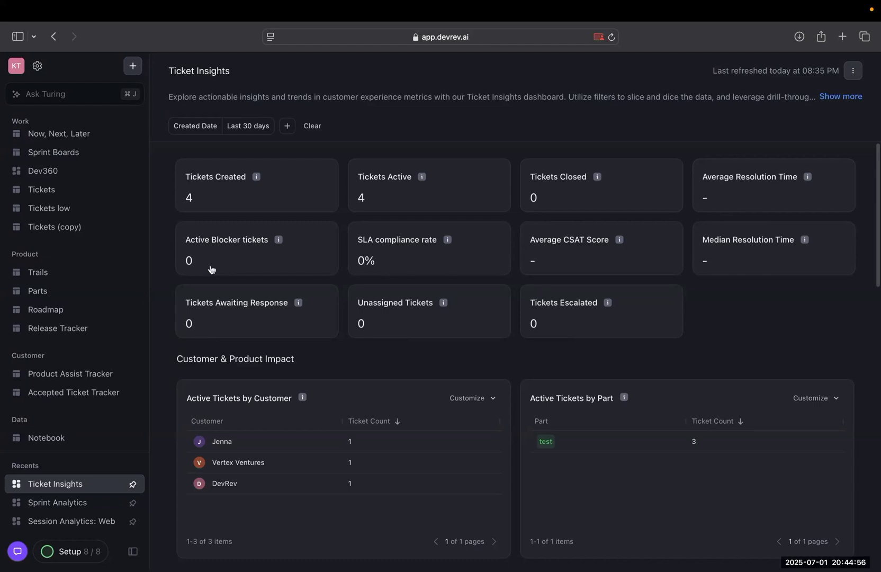
Review the Ticket Insights dashboard from the summary metrics through customer impact and ticket distribution to the customer satisfaction section.
{"action": "scroll", "coordinate": [250, 363], "scroll_direction": "down", "scroll_amount": 3}
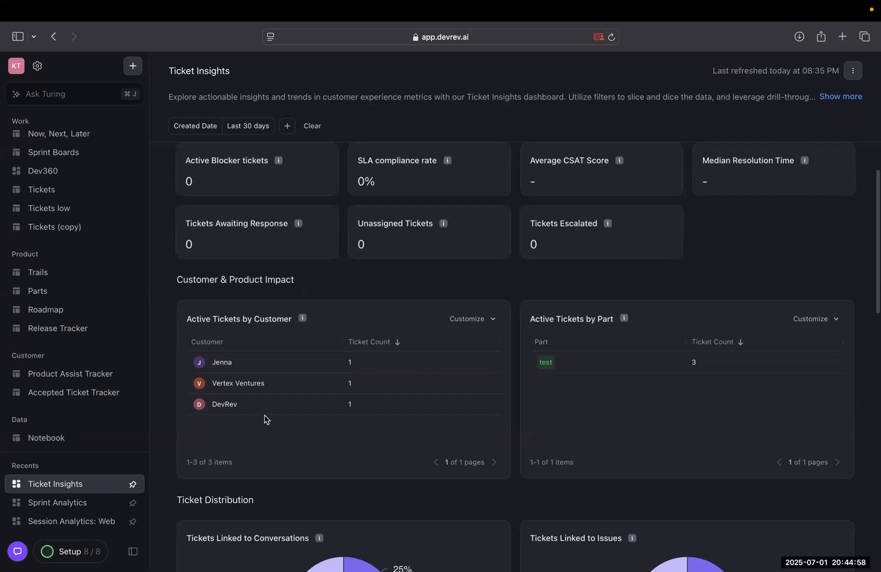
{"action": "scroll", "coordinate": [265, 415], "scroll_direction": "down", "scroll_amount": 5}
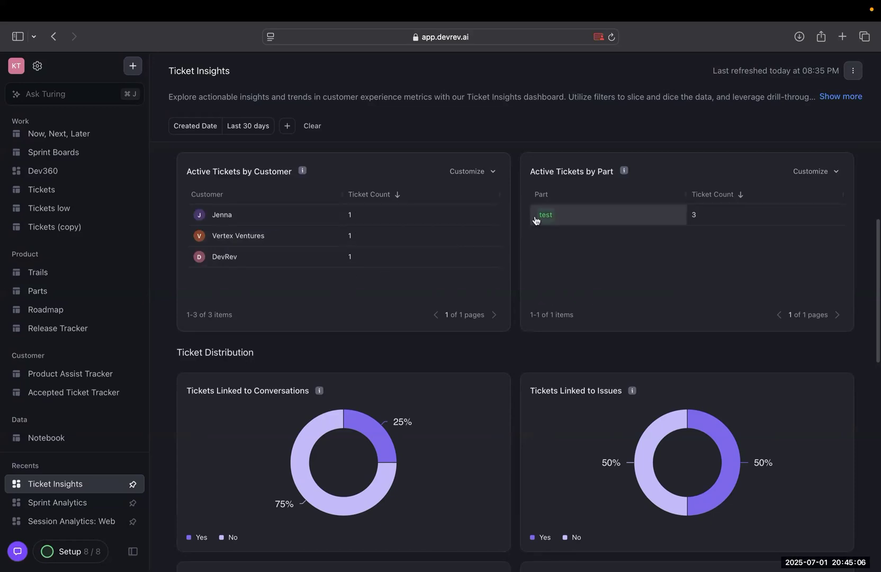
{"action": "scroll", "coordinate": [628, 292], "scroll_direction": "down", "scroll_amount": 5}
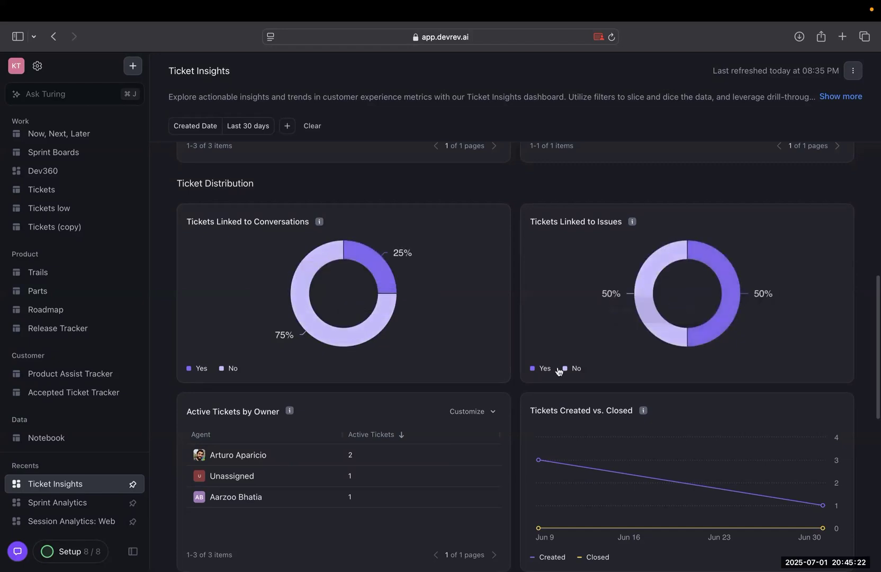
{"action": "scroll", "coordinate": [557, 369], "scroll_direction": "down", "scroll_amount": 1}
{"action": "scroll", "coordinate": [558, 370], "scroll_direction": "down", "scroll_amount": 5}
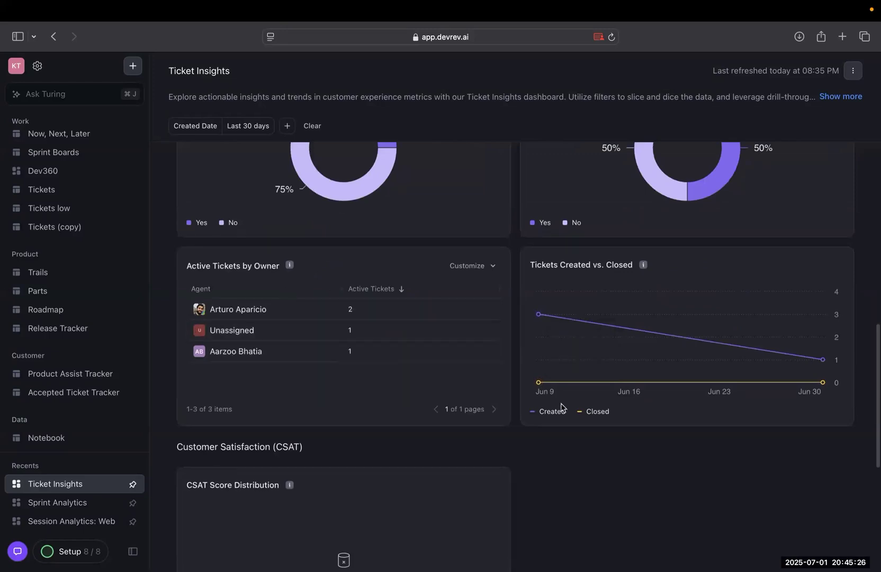
{"action": "key", "text": "ctrl+Left"}
{"action": "key", "text": "ctrl+Left"}
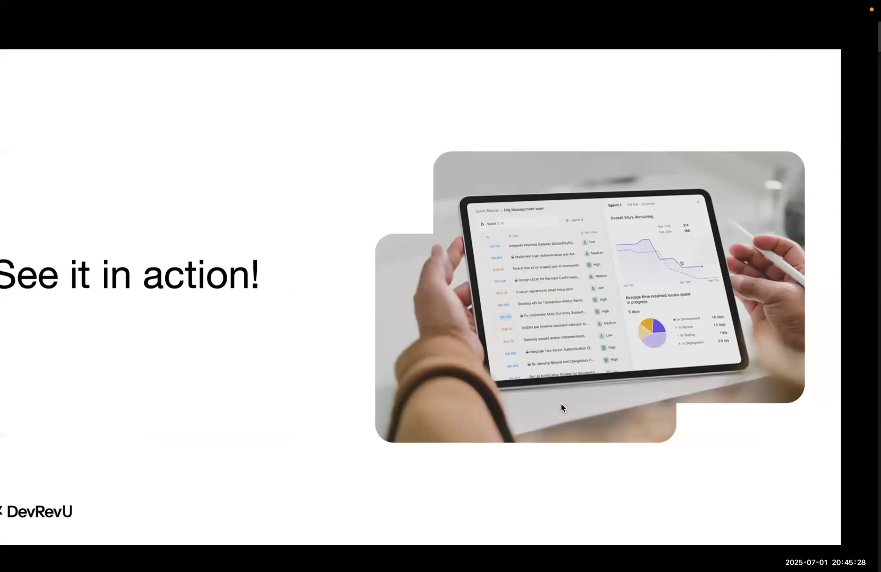
{"action": "key", "text": "Right"}
{"action": "key", "text": "Right"}
{"action": "key", "text": "Right"}
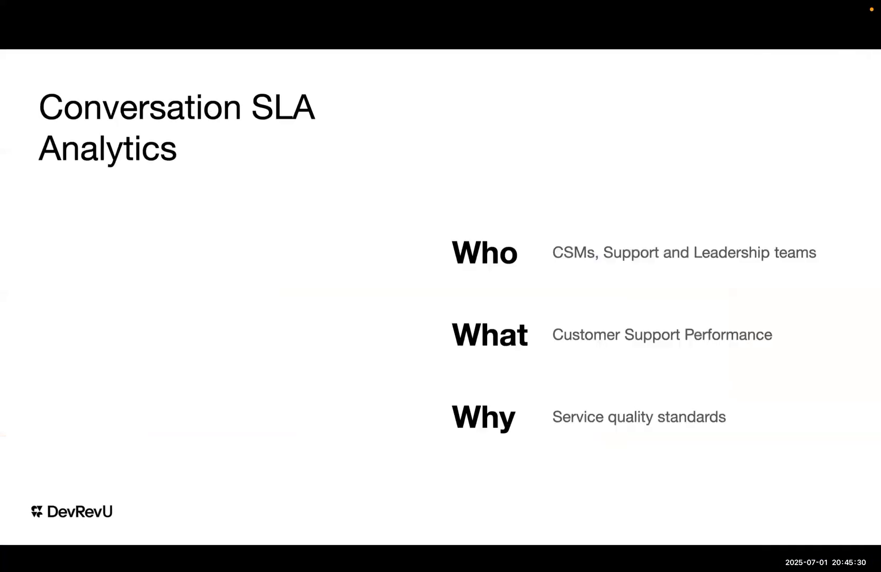
{"action": "key", "text": "Right"}
{"action": "key", "text": "Right"}
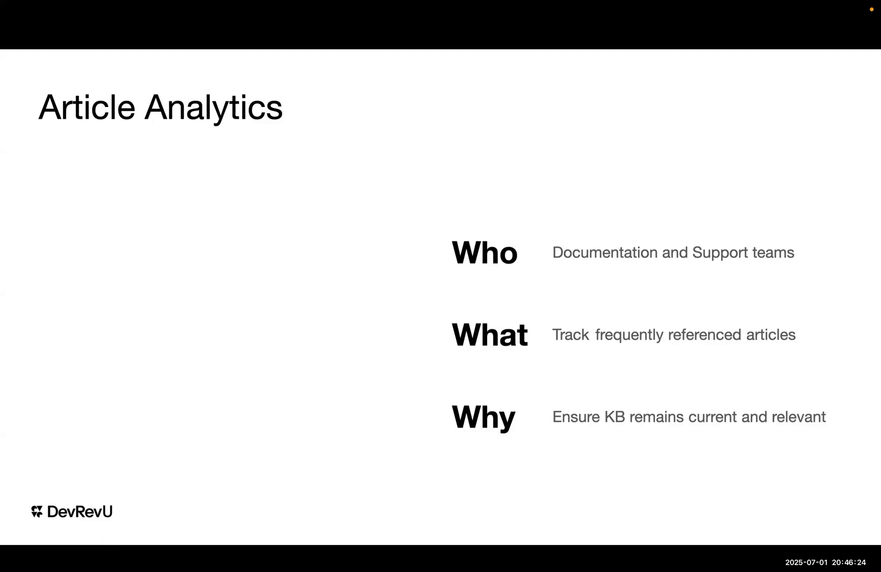
{"action": "key", "text": "Right"}
{"action": "key", "text": "Right"}
{"action": "key", "text": "Left"}
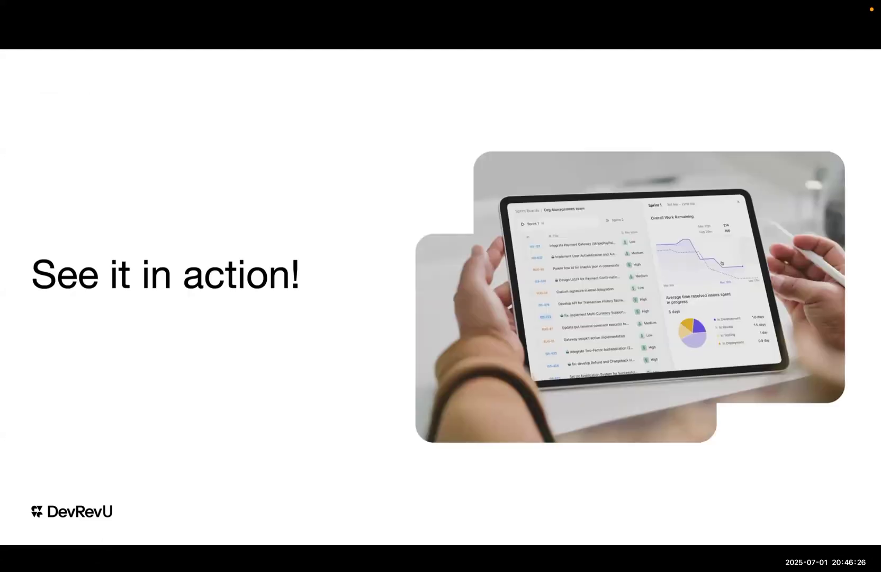
Switch from the slideshow back to DevRev in the browser and open the Article Analytics dashboard from the stock views in Explore.
{"action": "key", "text": "ctrl+Right"}
{"action": "key", "text": "ctrl+Right"}
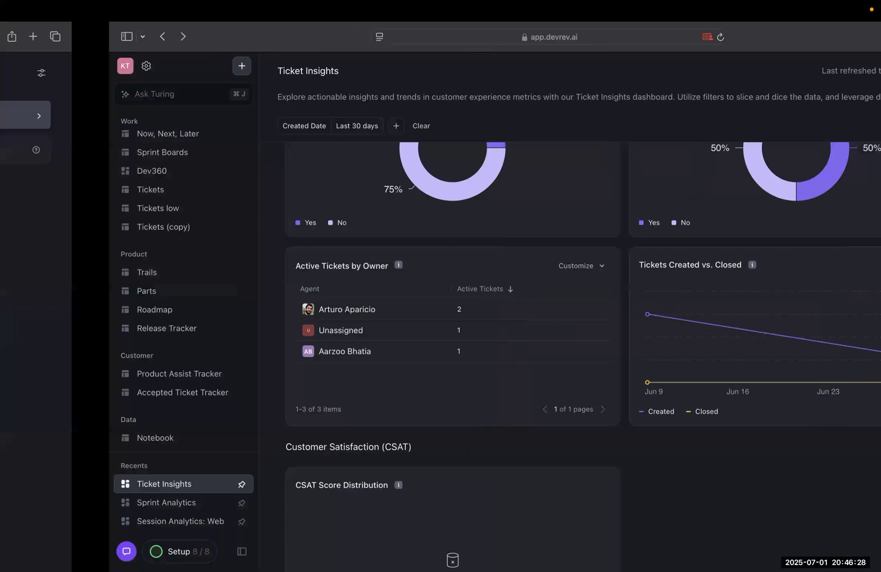
{"action": "scroll", "coordinate": [79, 193], "scroll_direction": "up", "scroll_amount": 5}
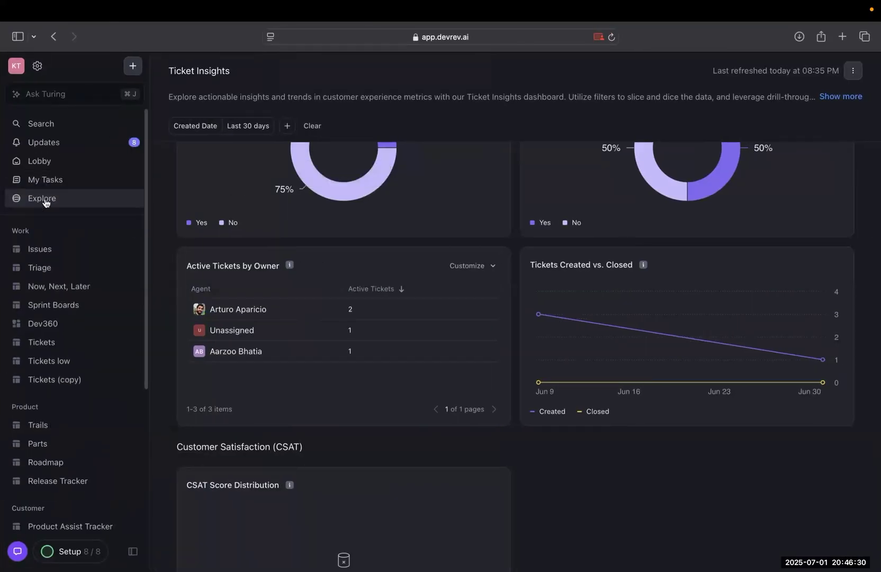
{"action": "left_click", "coordinate": [45, 203]}
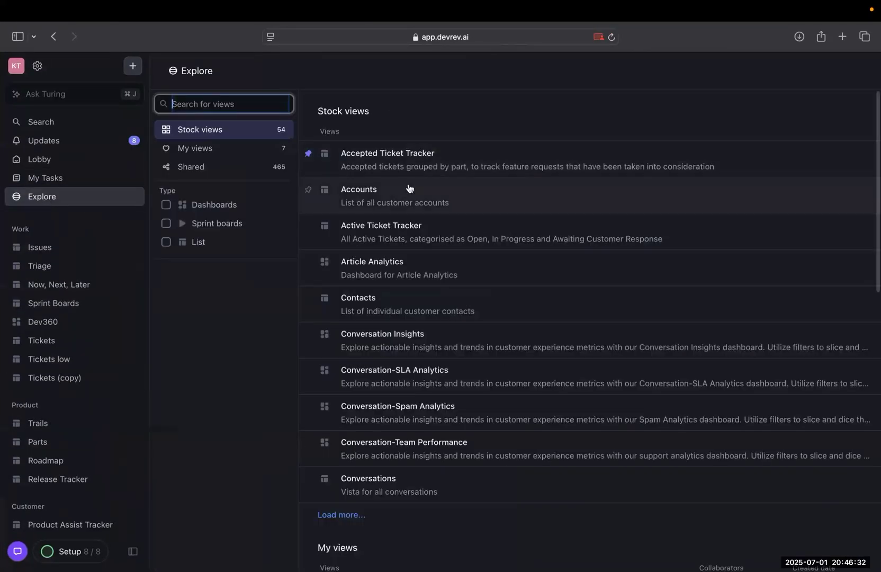
{"action": "left_click", "coordinate": [384, 263]}
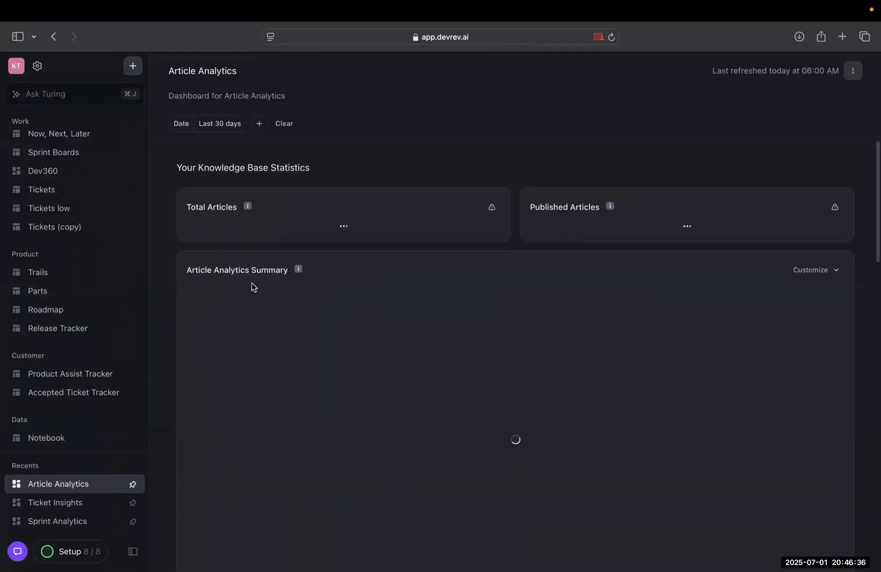
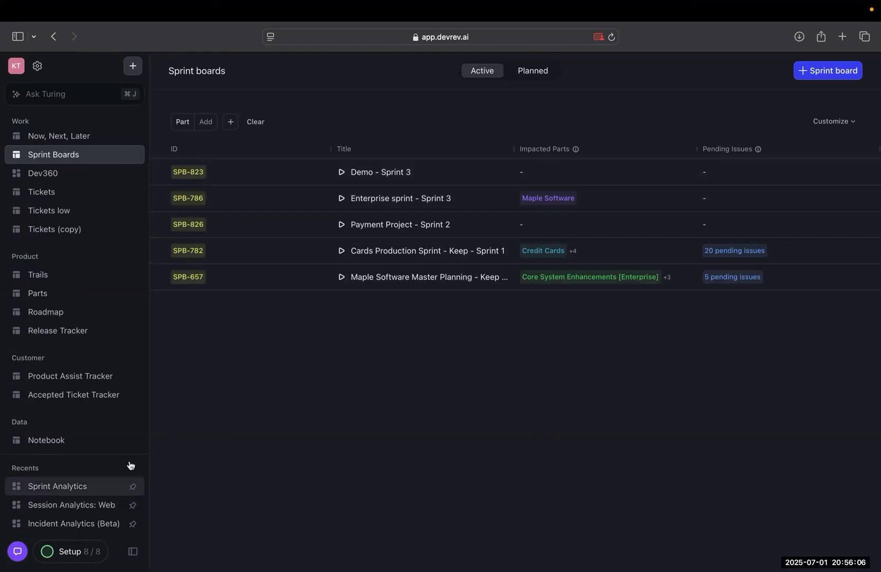
Open the recently viewed Sprint Analytics dashboard and review its summary metrics and sprint burndown chart.
{"action": "left_click", "coordinate": [40, 487]}
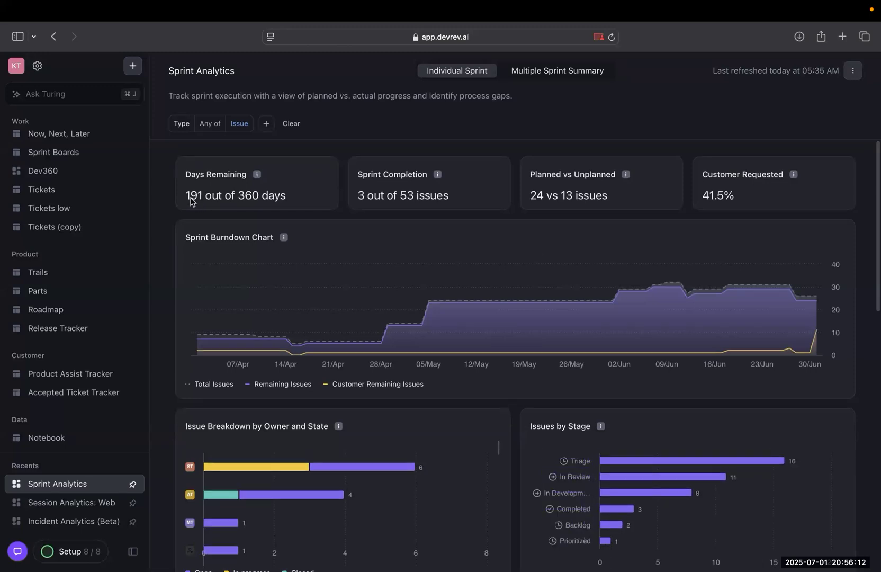
{"action": "left_click_drag", "start_coordinate": [238, 195], "coordinate": [272, 200]}
{"action": "left_click", "coordinate": [272, 200]}
{"action": "mouse_move", "coordinate": [439, 184]}
{"action": "scroll", "coordinate": [589, 279], "scroll_direction": "down", "scroll_amount": 3}
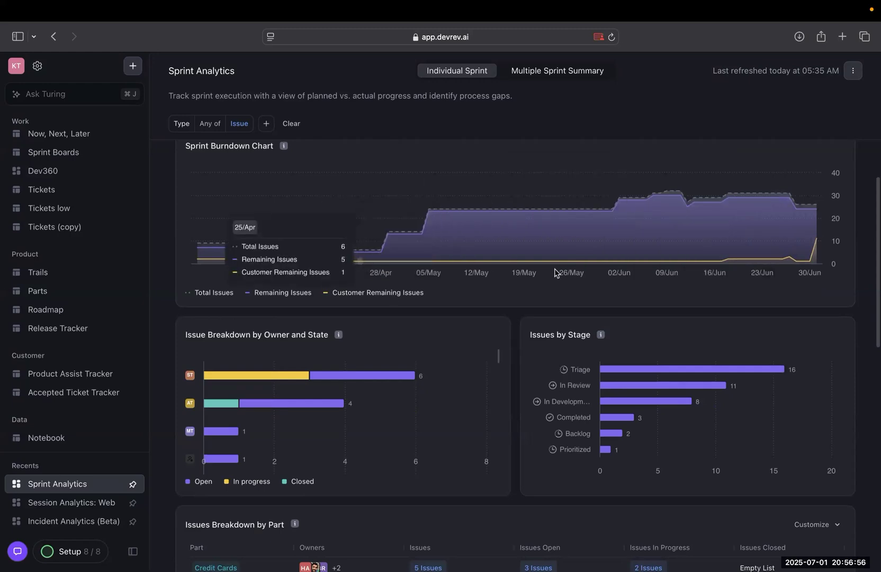
Examine the individual sprint's issue breakdowns by owner, stage and part, plus the planned and unplanned work distribution and net scope change.
{"action": "scroll", "coordinate": [547, 267], "scroll_direction": "down", "scroll_amount": 2}
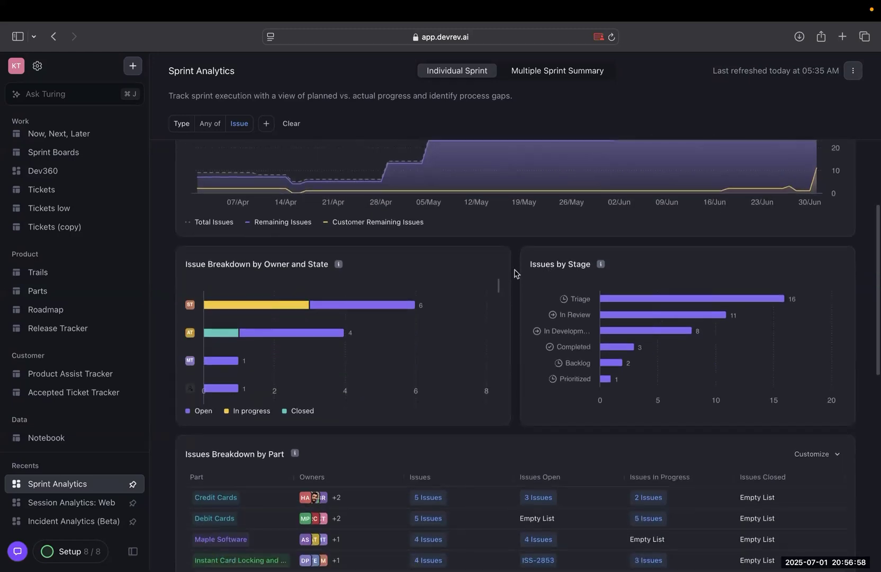
{"action": "scroll", "coordinate": [454, 277], "scroll_direction": "down", "scroll_amount": 2}
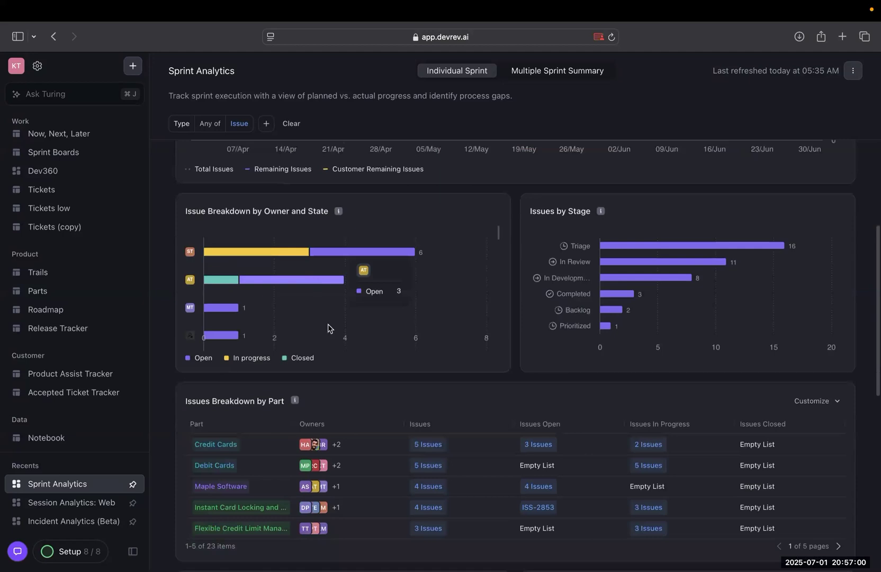
{"action": "scroll", "coordinate": [336, 345], "scroll_direction": "down", "scroll_amount": 1}
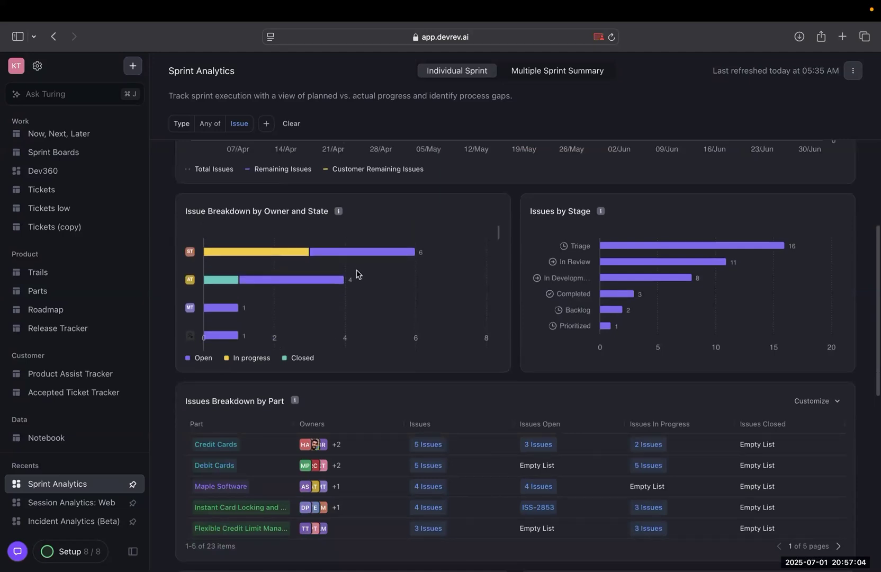
{"action": "scroll", "coordinate": [355, 272], "scroll_direction": "down", "scroll_amount": 3}
{"action": "scroll", "coordinate": [357, 274], "scroll_direction": "down", "scroll_amount": 3}
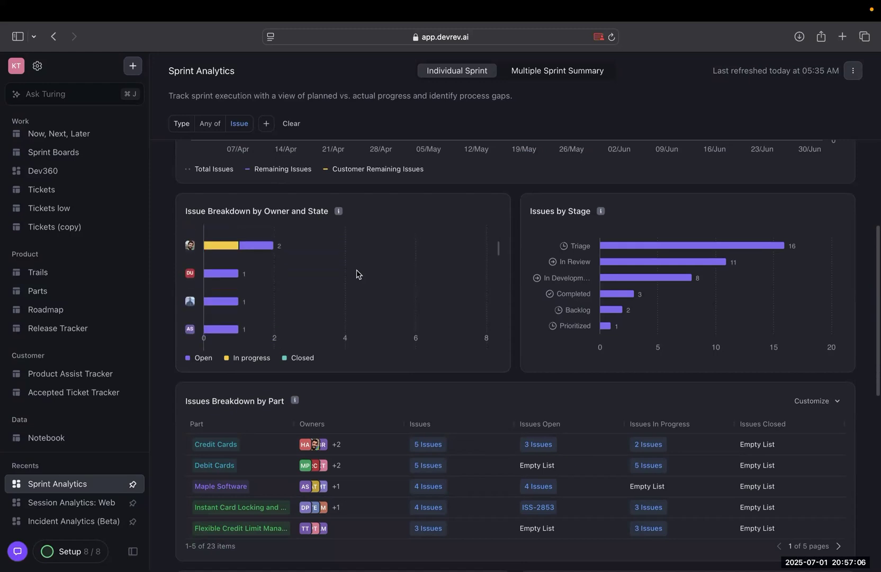
{"action": "scroll", "coordinate": [639, 200], "scroll_direction": "down", "scroll_amount": 1}
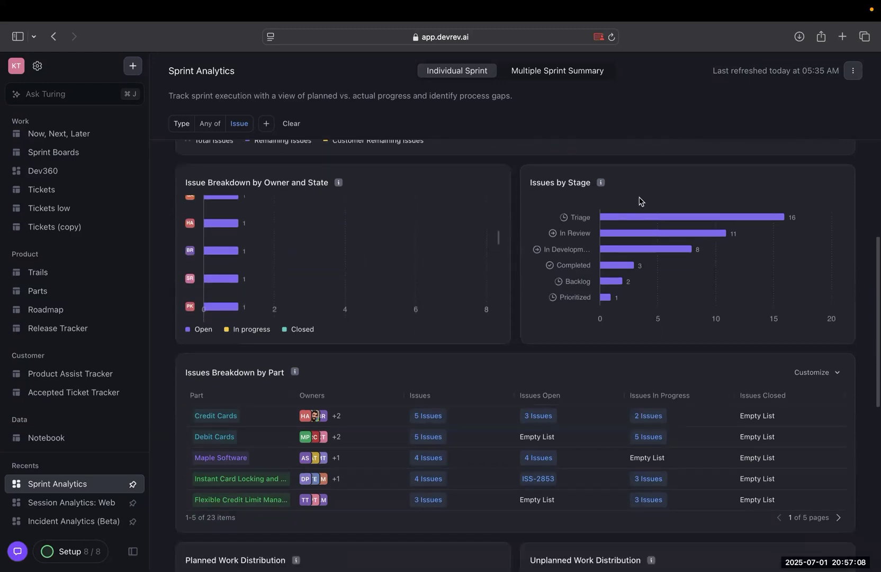
{"action": "scroll", "coordinate": [641, 182], "scroll_direction": "down", "scroll_amount": 3}
{"action": "scroll", "coordinate": [639, 242], "scroll_direction": "down", "scroll_amount": 5}
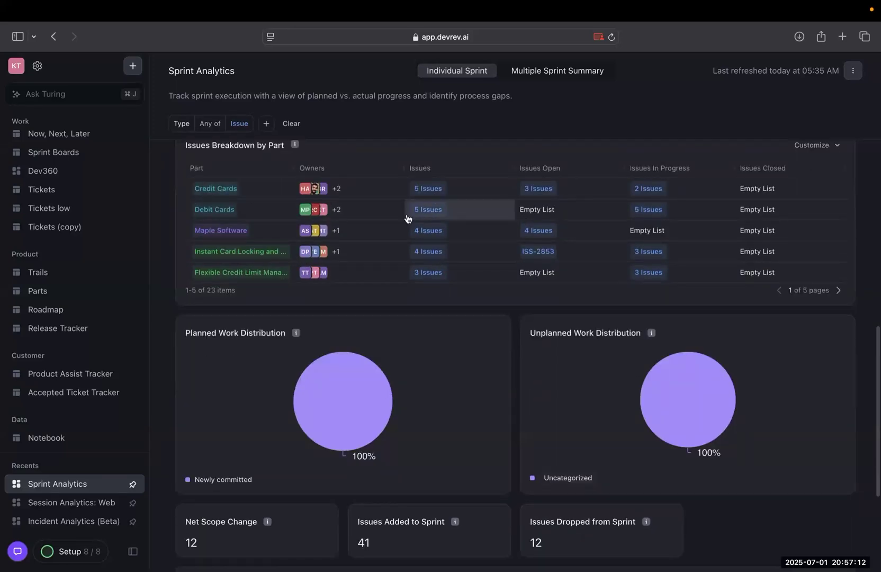
{"action": "scroll", "coordinate": [485, 396], "scroll_direction": "down", "scroll_amount": 6}
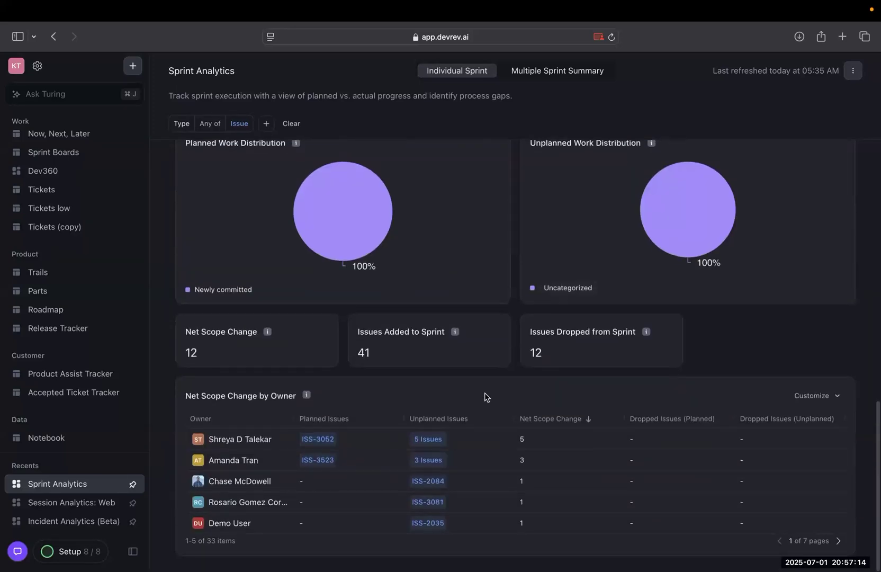
Return to the start of the Sprint Analytics dashboard and show the Multiple Sprint Summary.
{"action": "scroll", "coordinate": [486, 396], "scroll_direction": "up", "scroll_amount": 15}
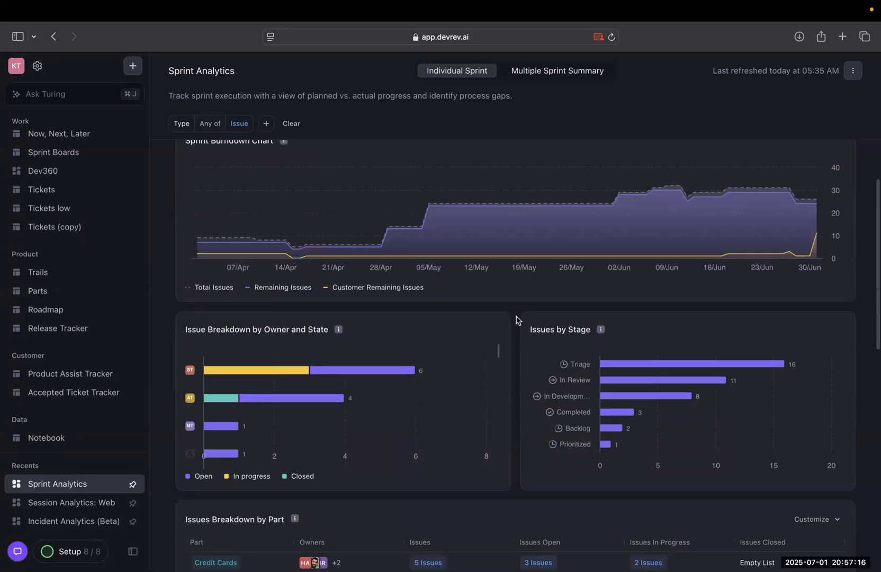
{"action": "scroll", "coordinate": [517, 319], "scroll_direction": "up", "scroll_amount": 3}
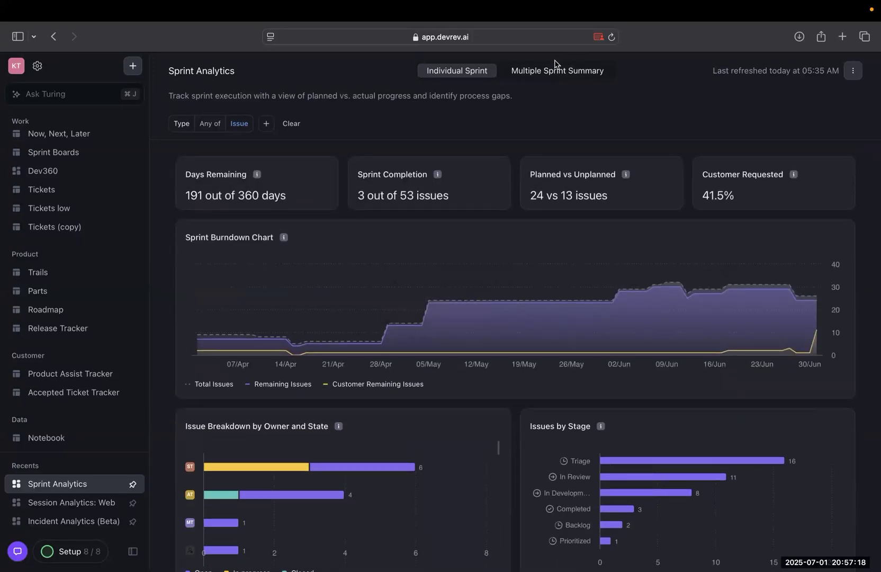
{"action": "left_click", "coordinate": [556, 67]}
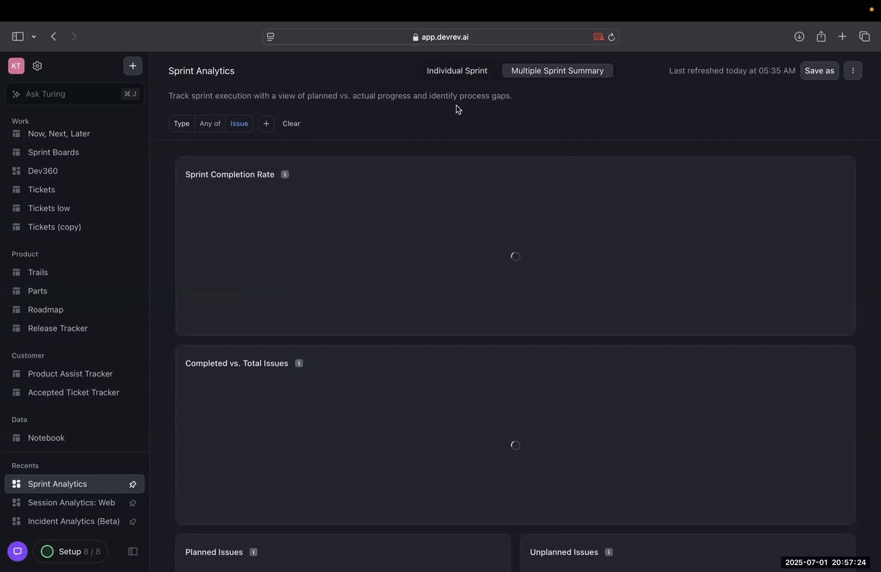
Switch from DevRev to the slideshow and advance to the "Create and customize dashboards and widgets" slide.
{"action": "key", "text": "ctrl+Left"}
{"action": "key", "text": "ctrl+Left"}
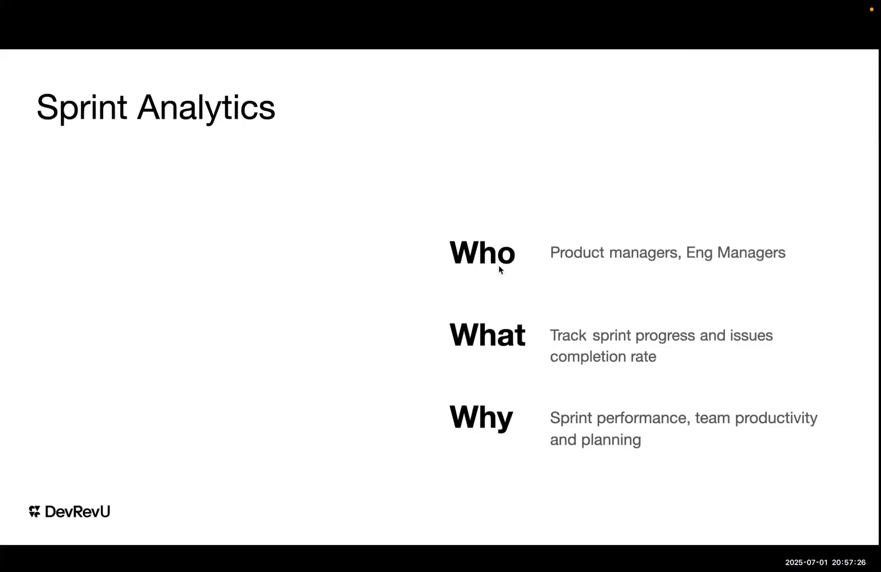
{"action": "key", "text": "Right"}
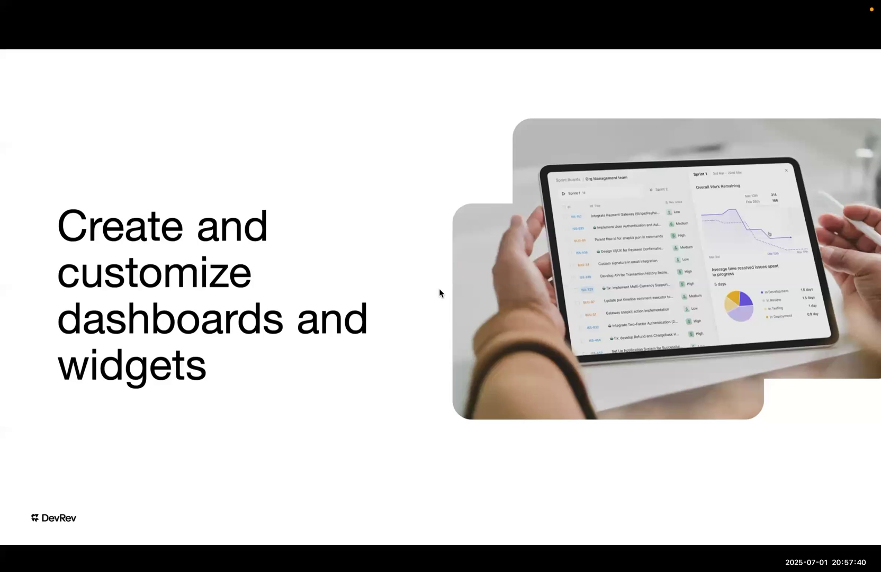
Switch to the browser window showing DevRev Updates, view the organization's general settings and return to Updates.
{"action": "key", "text": "ctrl+Right"}
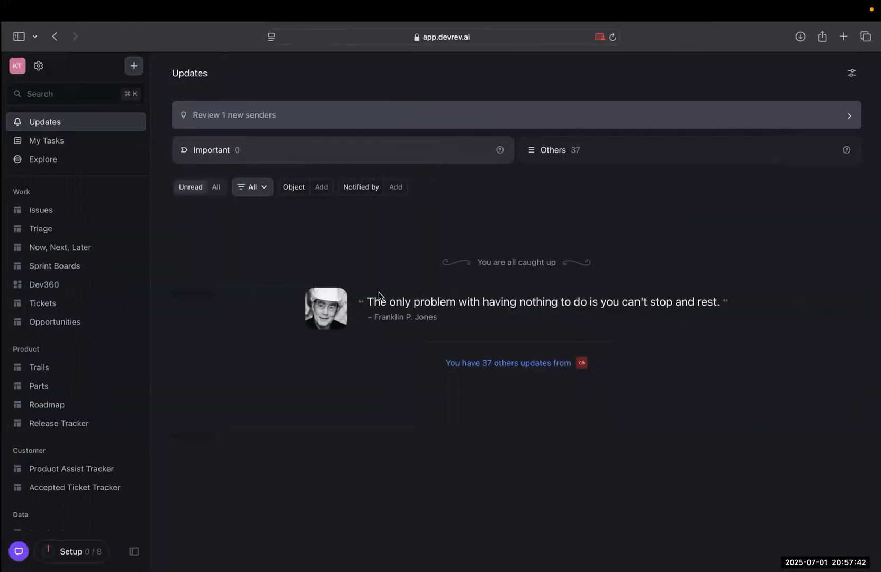
{"action": "left_click", "coordinate": [364, 42]}
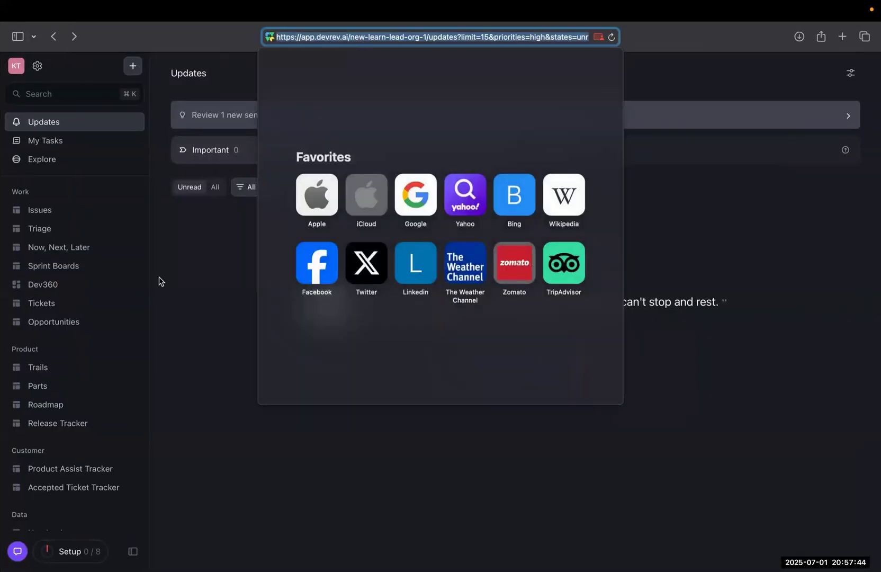
{"action": "left_click", "coordinate": [160, 281]}
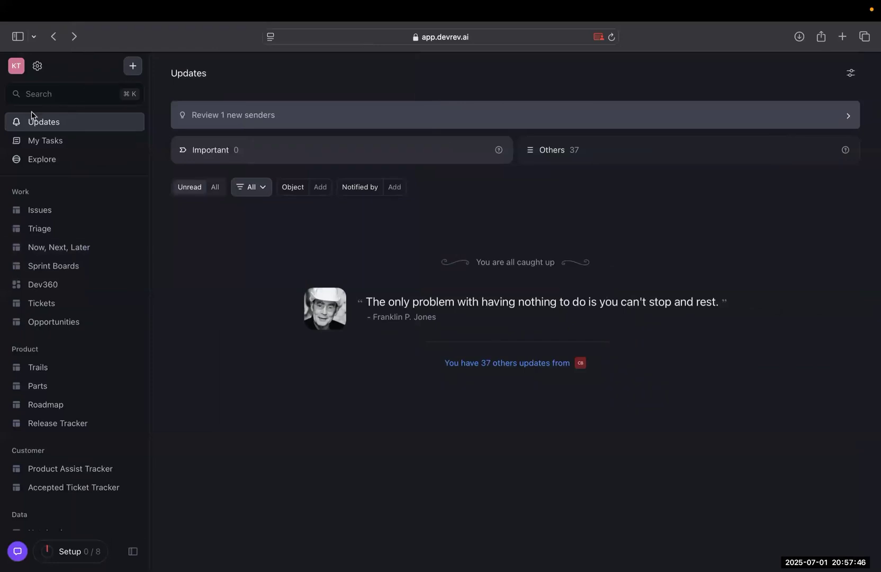
{"action": "left_click", "coordinate": [36, 68]}
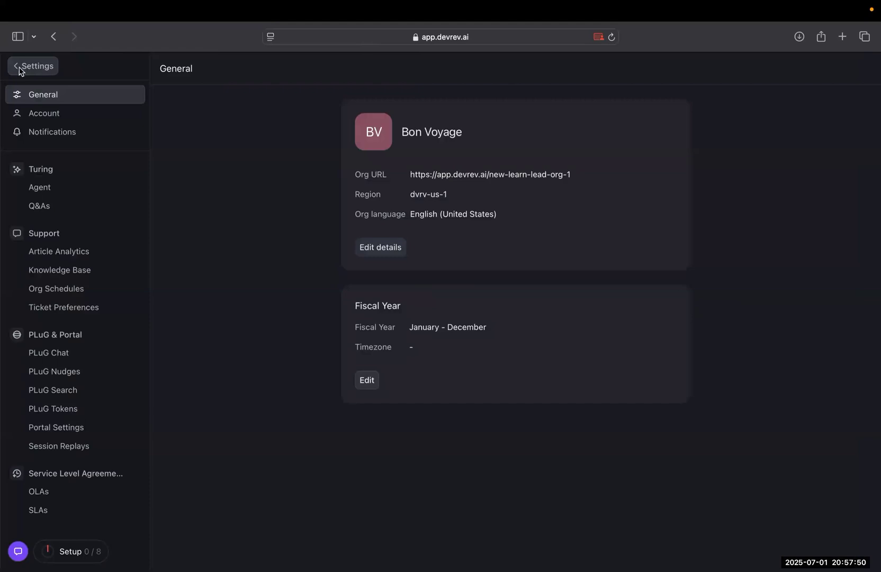
{"action": "left_click", "coordinate": [19, 69]}
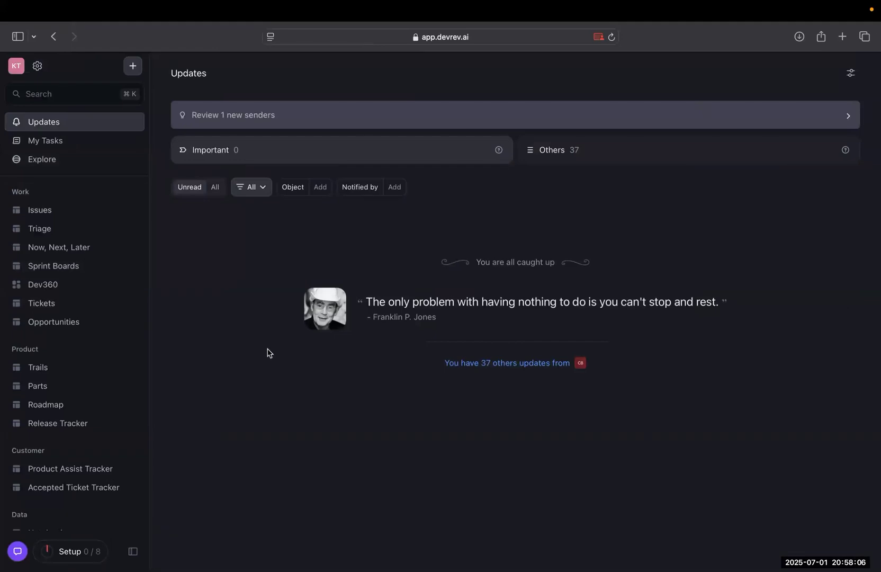
Open the Tickets view in the organization without Sprint Analytics and look through its list of customer support tickets.
{"action": "key", "text": "ctrl+Right"}
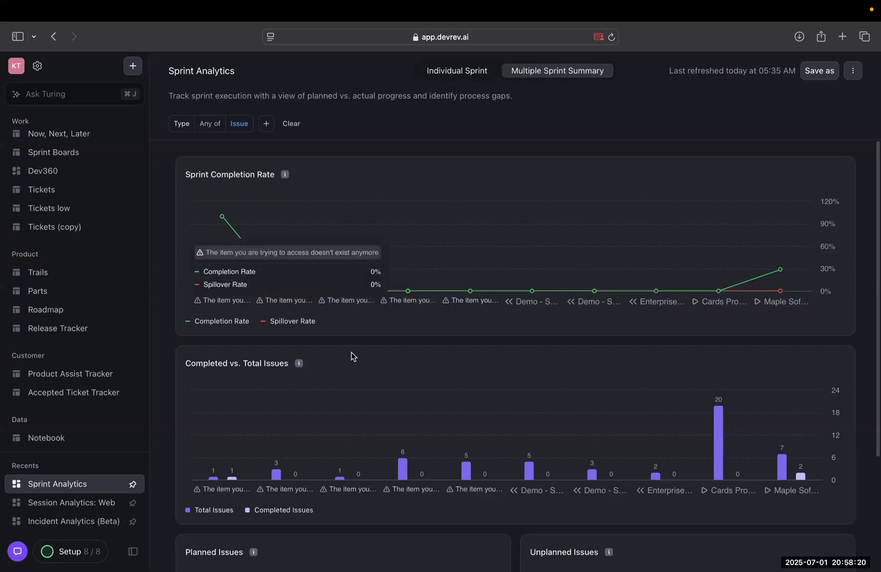
{"action": "key", "text": "ctrl+Left"}
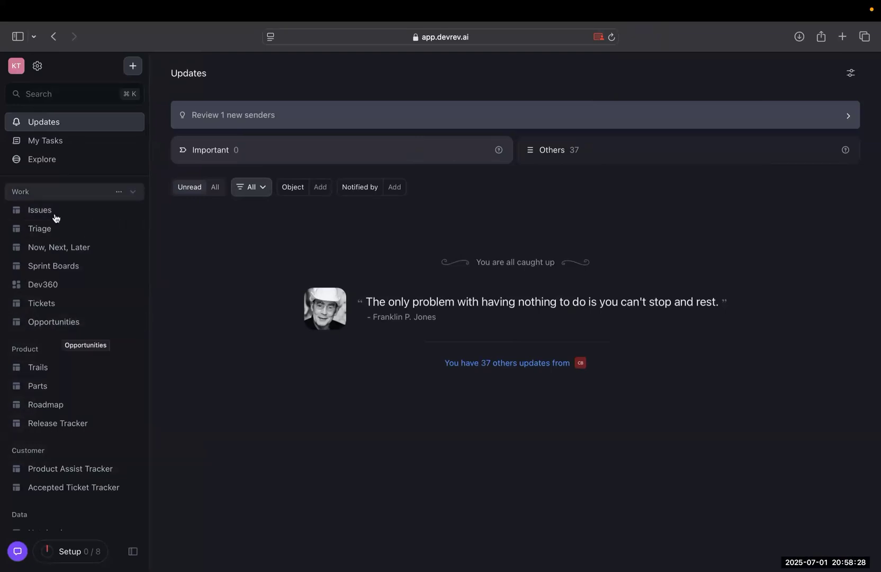
{"action": "left_click", "coordinate": [52, 322]}
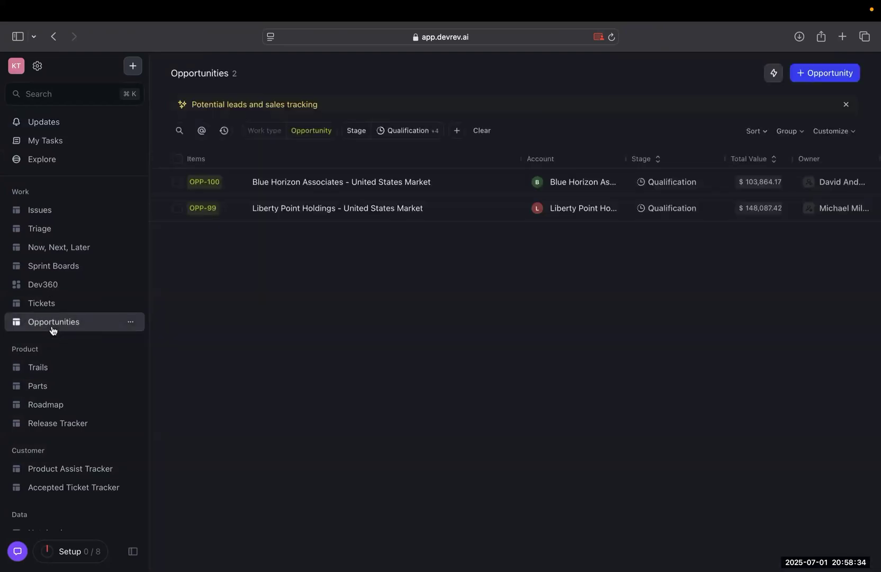
{"action": "left_click", "coordinate": [52, 304]}
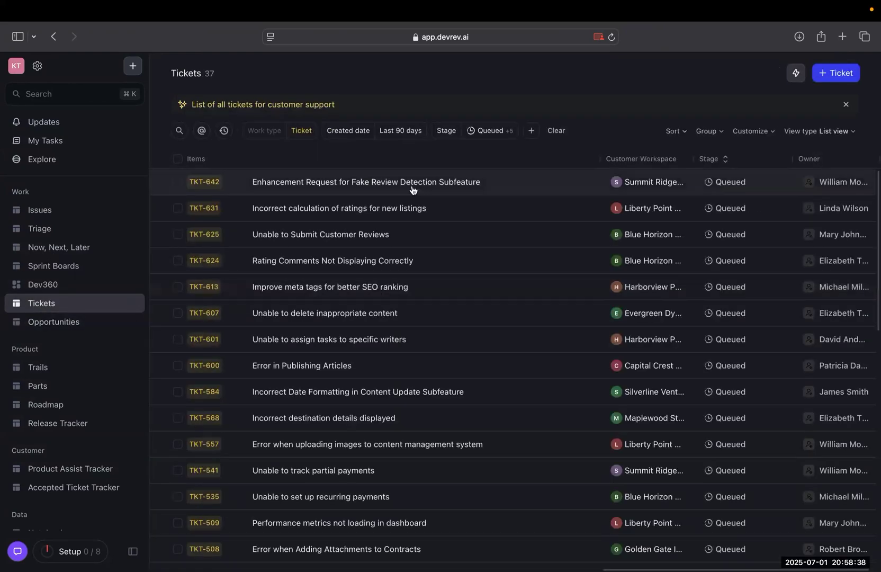
{"action": "scroll", "coordinate": [472, 407], "scroll_direction": "down", "scroll_amount": 10}
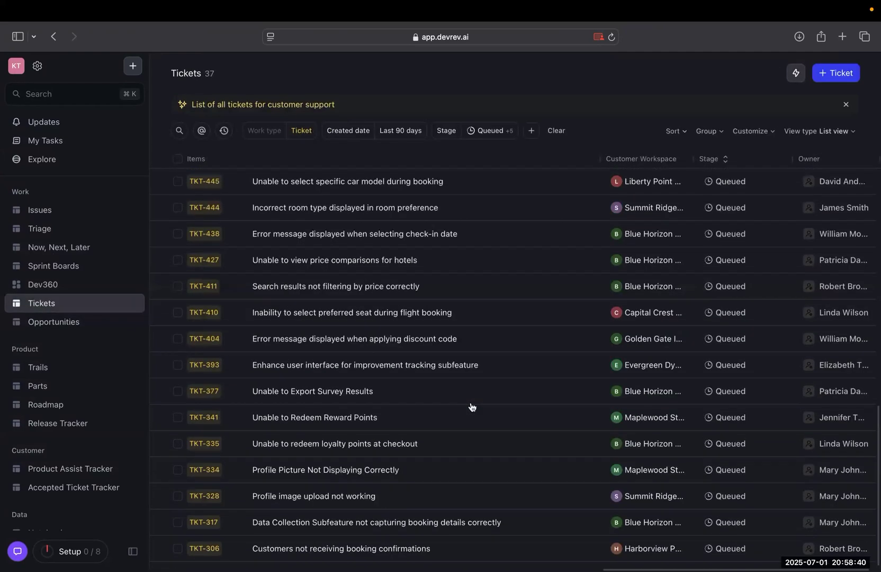
{"action": "scroll", "coordinate": [472, 406], "scroll_direction": "up", "scroll_amount": 10}
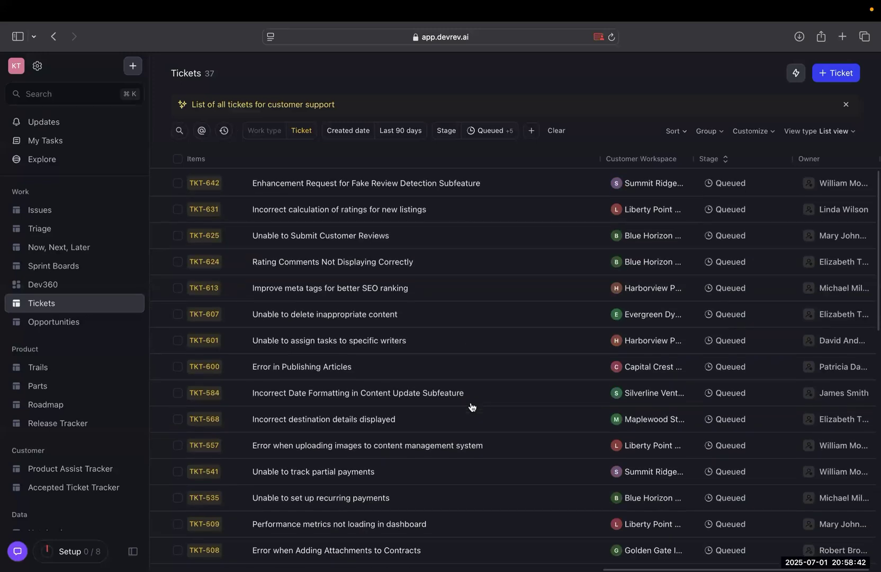
{"action": "scroll", "coordinate": [406, 353], "scroll_direction": "down", "scroll_amount": 8}
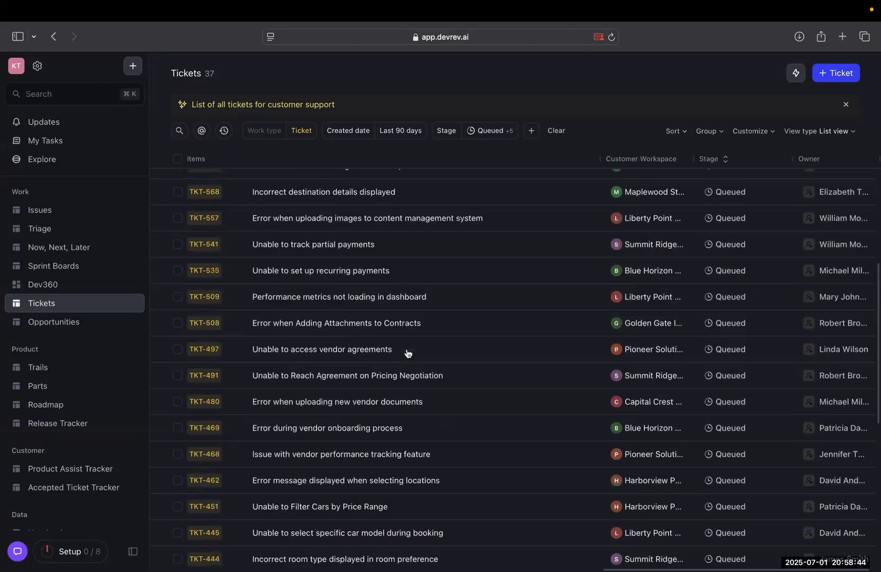
{"action": "scroll", "coordinate": [407, 353], "scroll_direction": "up", "scroll_amount": 8}
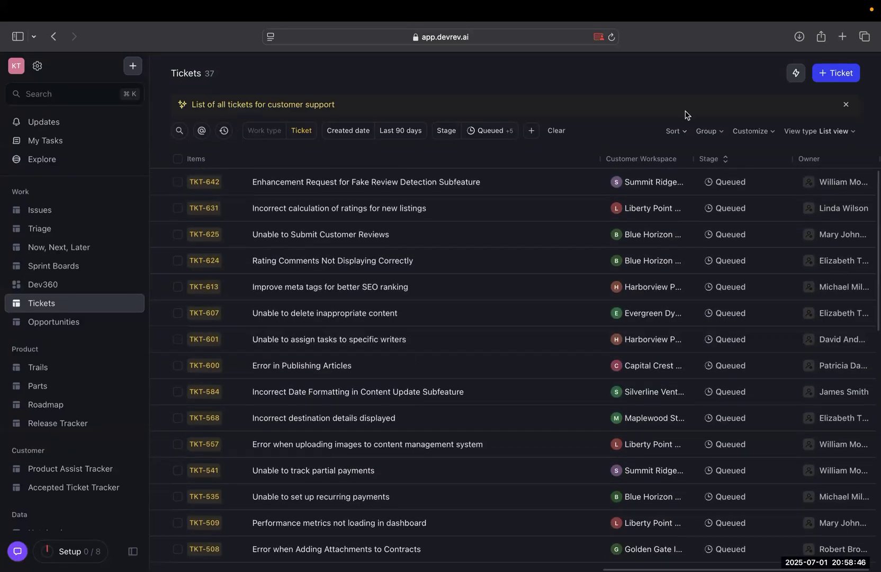
Create a new report from the Tickets view and name the dashboard "most tickets created by a customer".
{"action": "left_click", "coordinate": [789, 79]}
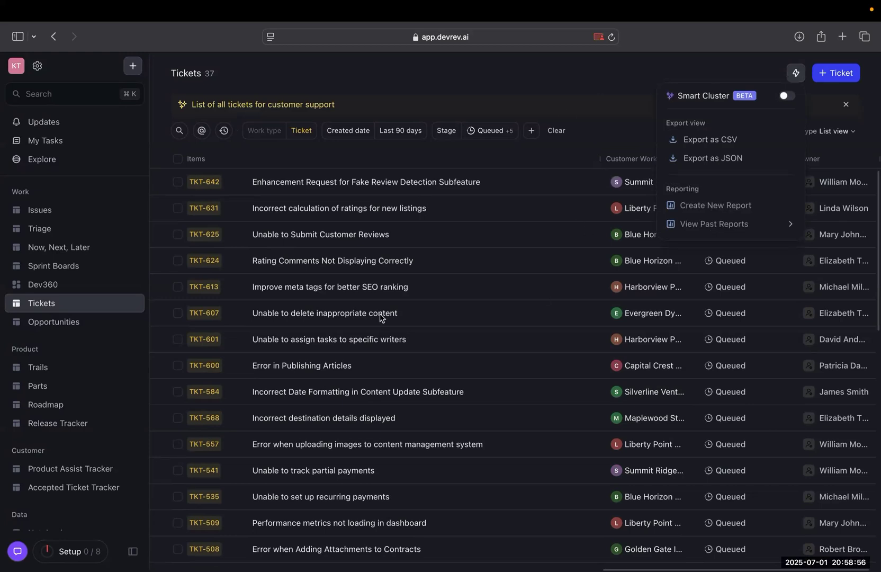
{"action": "left_click", "coordinate": [707, 213]}
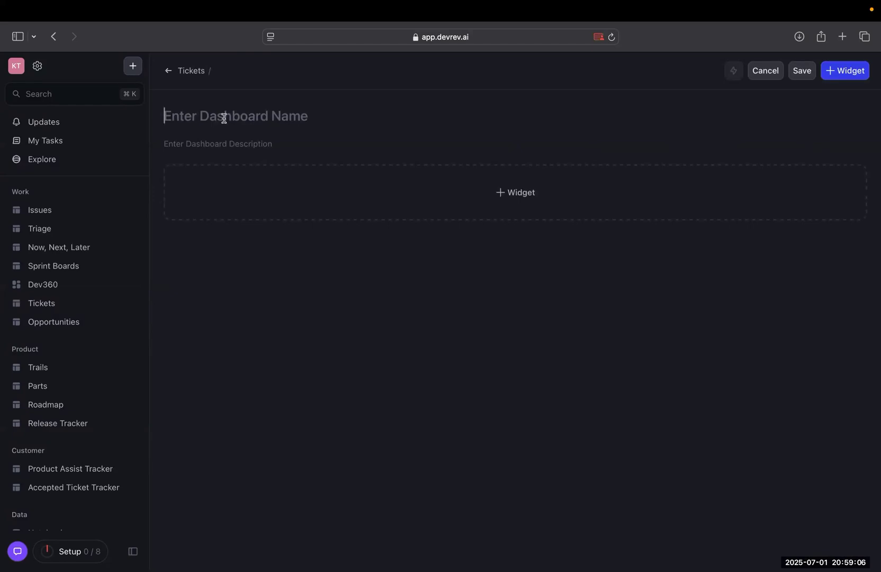
{"action": "type", "text": "most tickets created by a customer"}
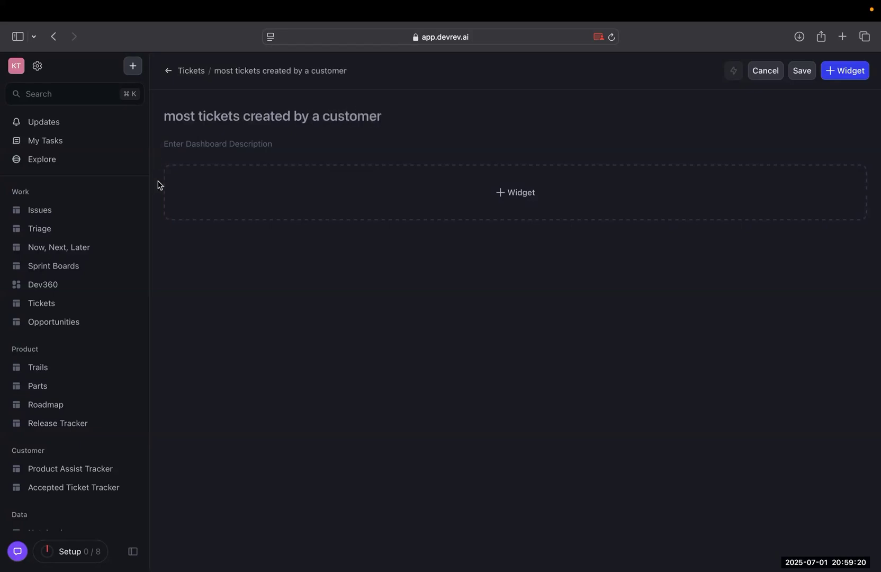
Add a widget to the new dashboard and name it "Tickets created by customers", leaving its description empty.
{"action": "left_click", "coordinate": [272, 206]}
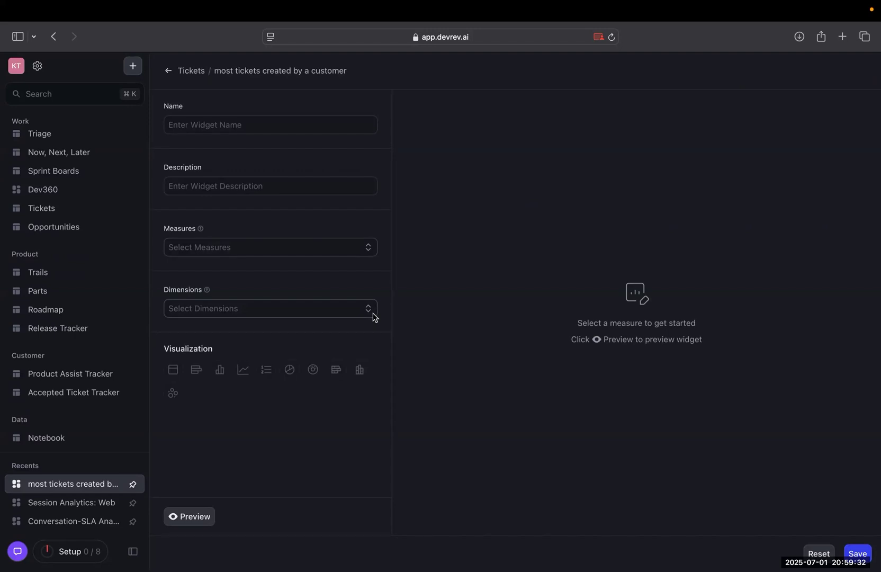
{"action": "left_click", "coordinate": [290, 126]}
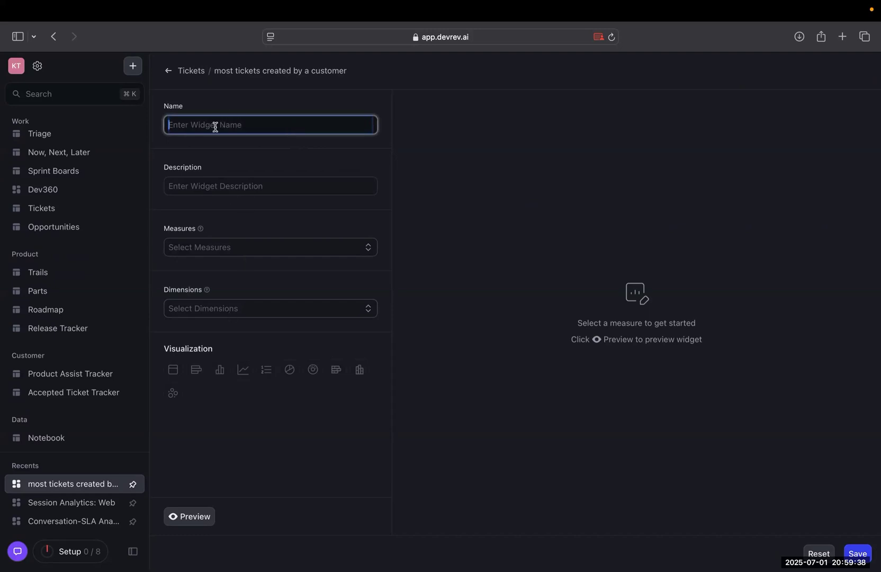
{"action": "key", "text": "Caps_Lock"}
{"action": "type", "text": "Tickets created by a cus"}
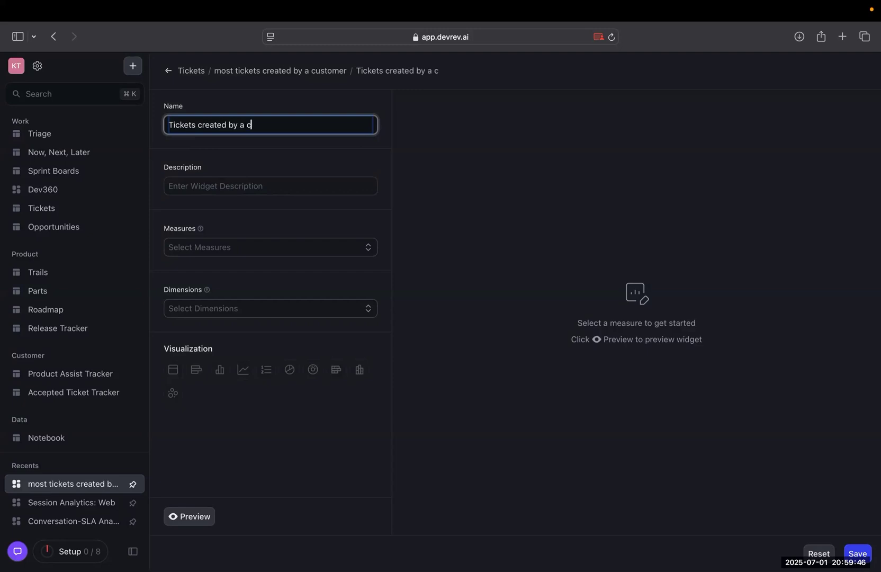
{"action": "key", "text": "BackSpace"}
{"action": "type", "text": "custoe"}
{"action": "key", "text": "BackSpace"}
{"action": "type", "text": "mers"}
{"action": "left_click", "coordinate": [182, 180]}
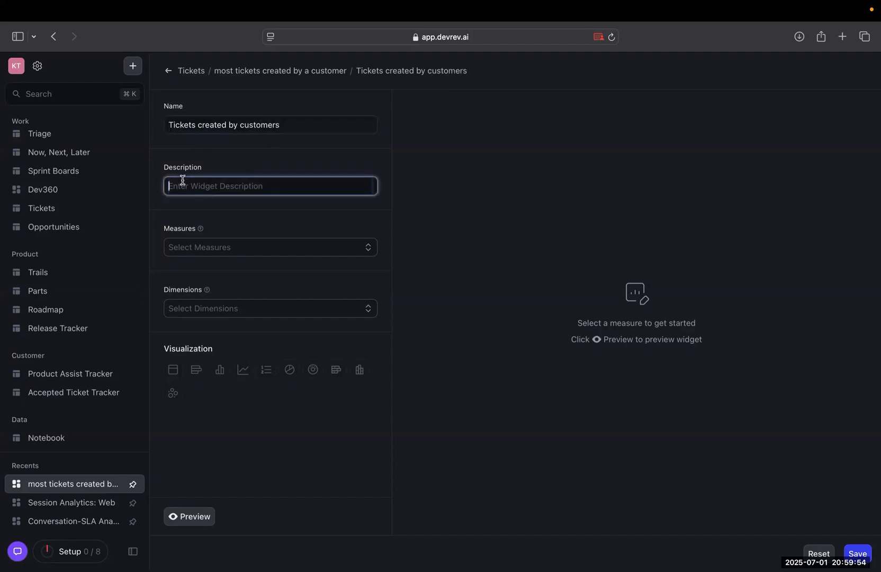
{"action": "left_click", "coordinate": [253, 199]}
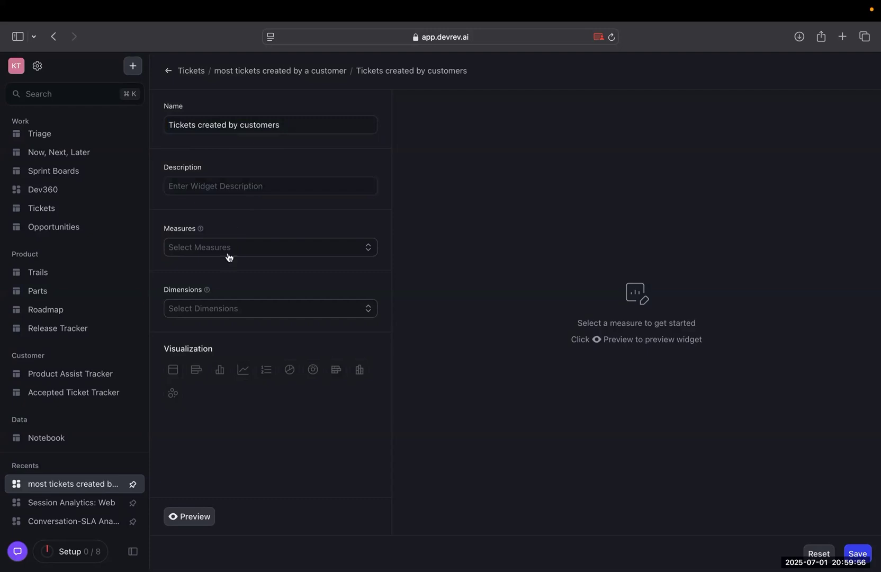
Add Ticket Id as the widget's measure and keep its aggregation set to COUNT.
{"action": "mouse_move", "coordinate": [201, 231]}
{"action": "left_click", "coordinate": [208, 248]}
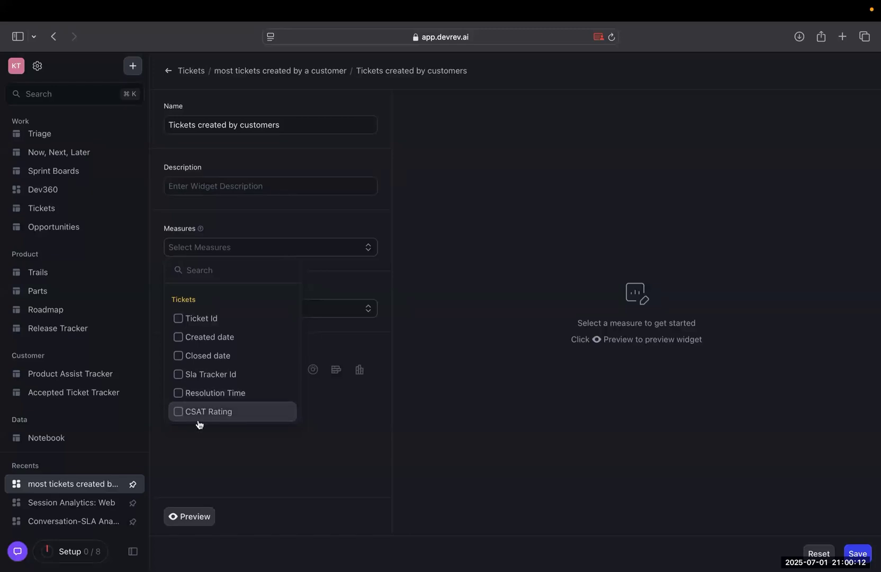
{"action": "left_click", "coordinate": [201, 318]}
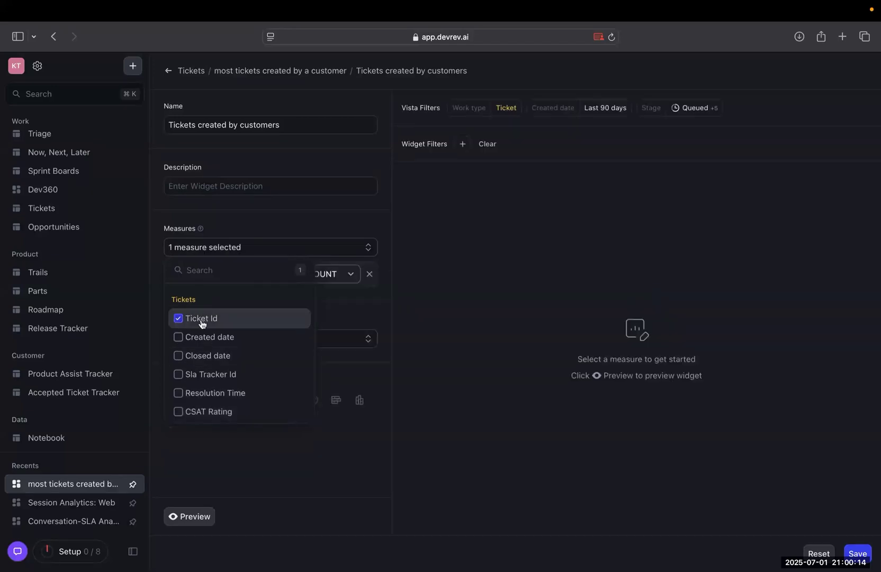
{"action": "left_click", "coordinate": [244, 218]}
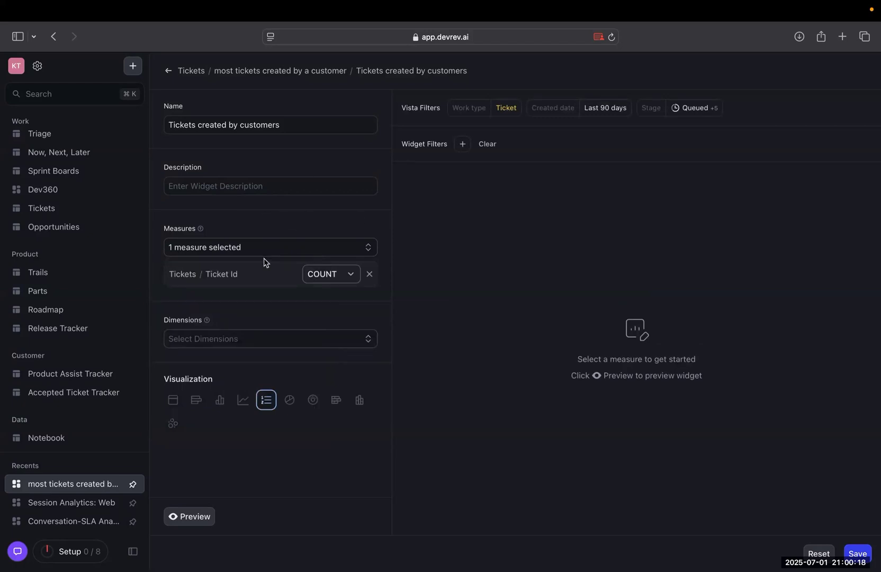
{"action": "left_click", "coordinate": [325, 273]}
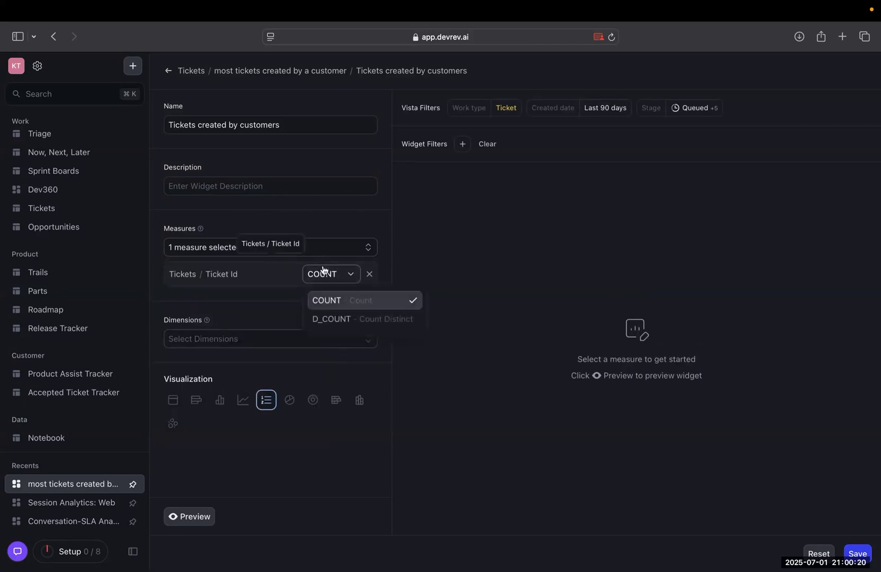
{"action": "left_click", "coordinate": [279, 303]}
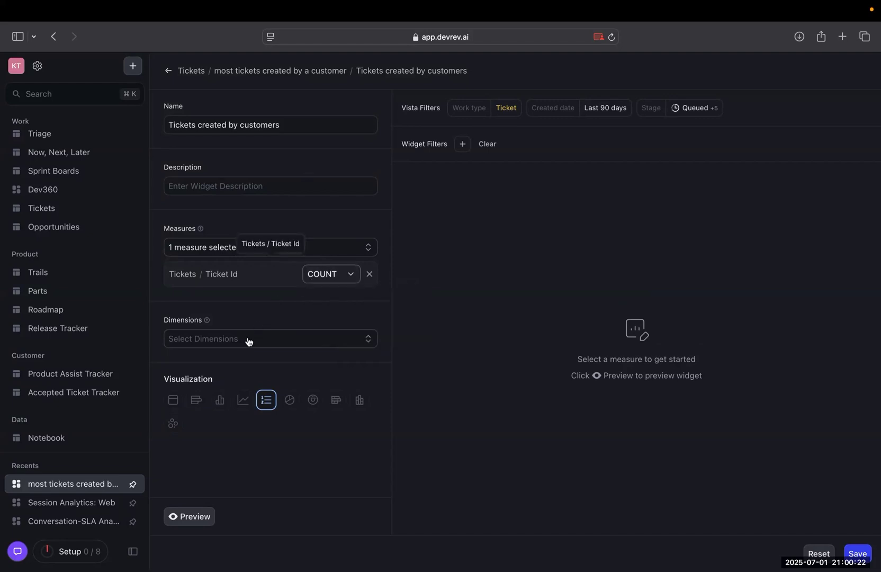
Add two dimensions to the widget: Created by from the Customer Workspace group and the ticket's Title.
{"action": "mouse_move", "coordinate": [206, 323]}
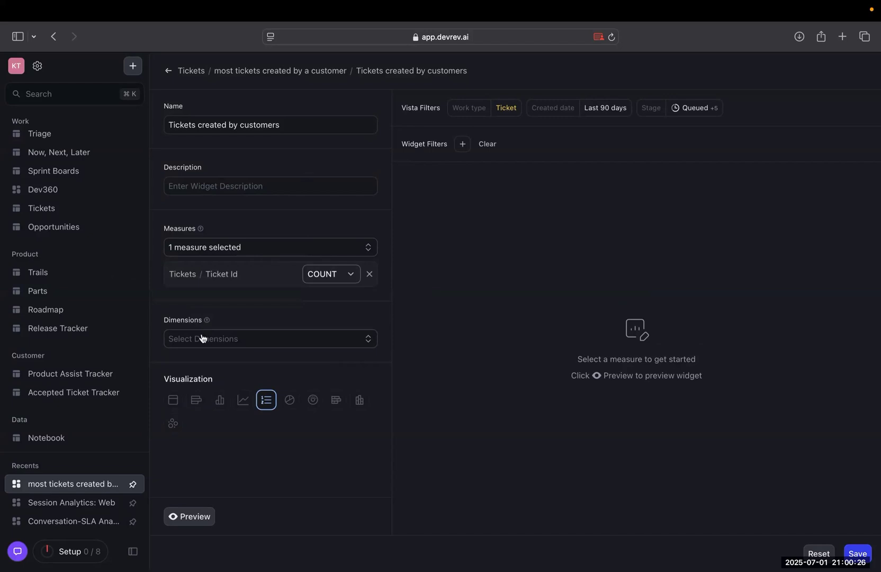
{"action": "left_click", "coordinate": [202, 338]}
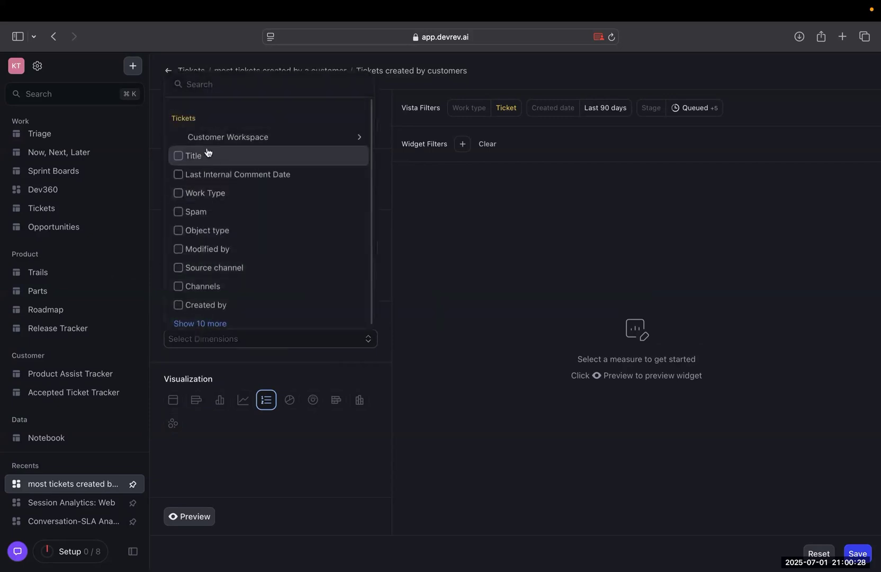
{"action": "mouse_move", "coordinate": [204, 142]}
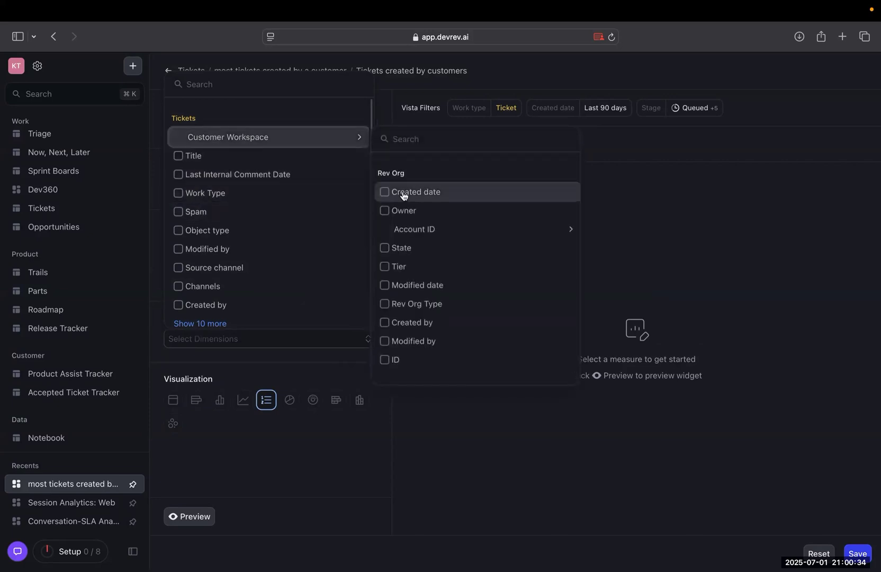
{"action": "left_click", "coordinate": [385, 324]}
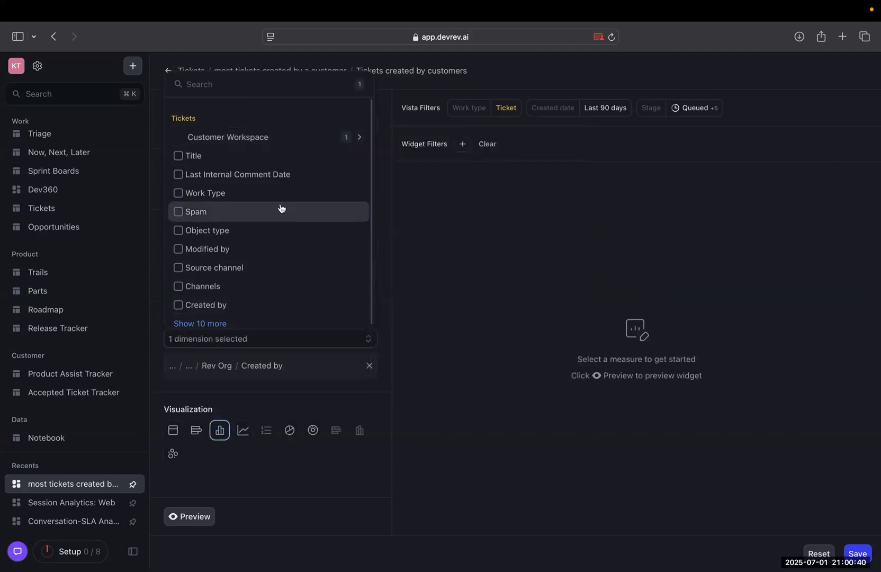
{"action": "left_click", "coordinate": [178, 157]}
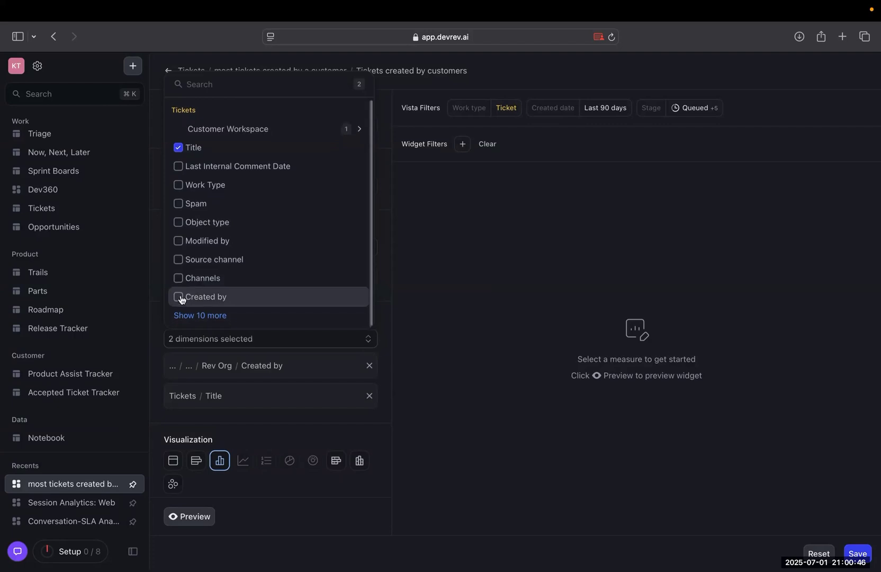
{"action": "left_click", "coordinate": [400, 292]}
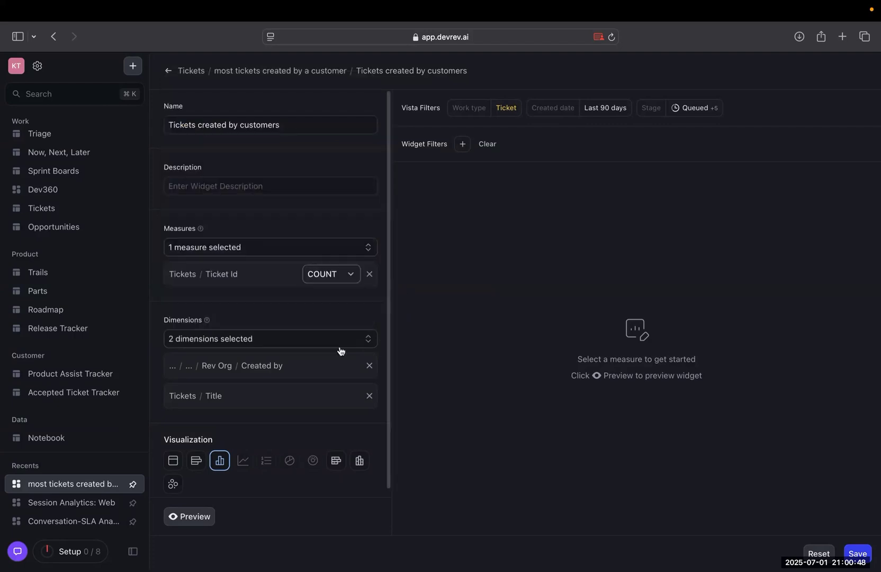
Set the widget's visualization to a table and preview the result.
{"action": "scroll", "coordinate": [339, 350], "scroll_direction": "down", "scroll_amount": 1}
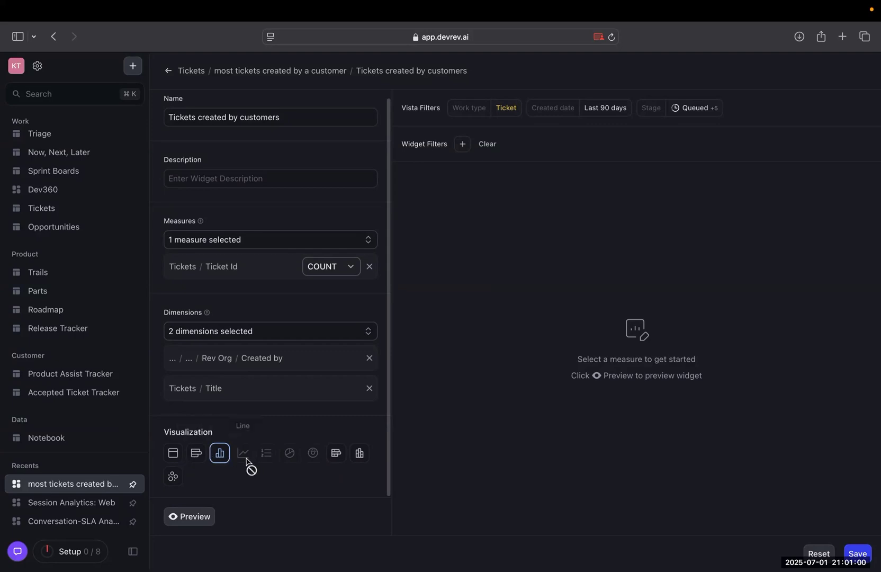
{"action": "key", "text": "ctrl+Right"}
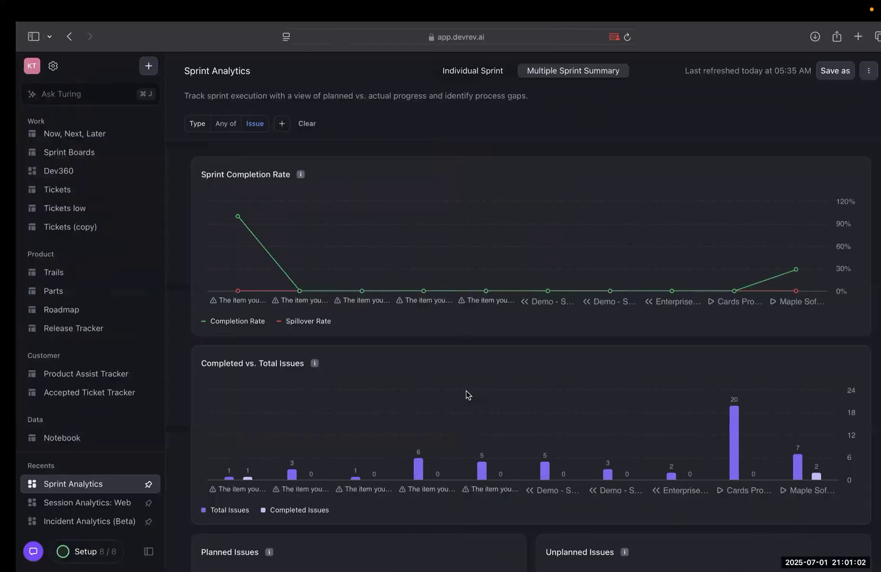
{"action": "key", "text": "ctrl+Left"}
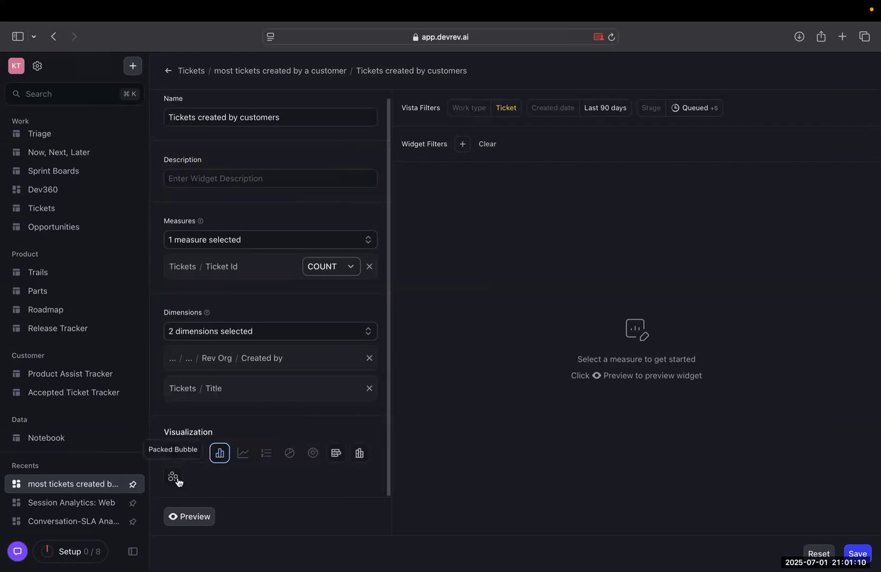
{"action": "left_click", "coordinate": [172, 457]}
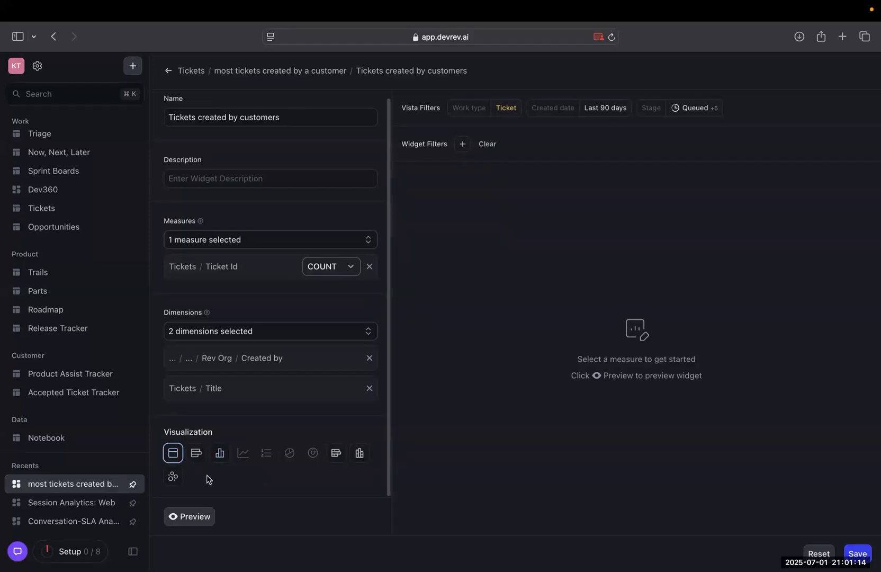
{"action": "left_click", "coordinate": [179, 517]}
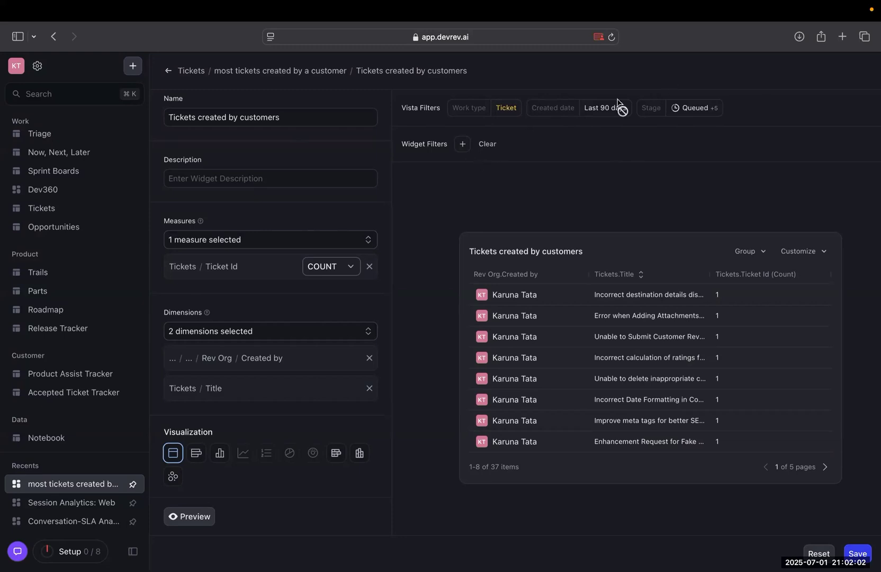
Select Title and Work Type as widget filters, and set Work Type to any of Ticket.
{"action": "left_click", "coordinate": [463, 144]}
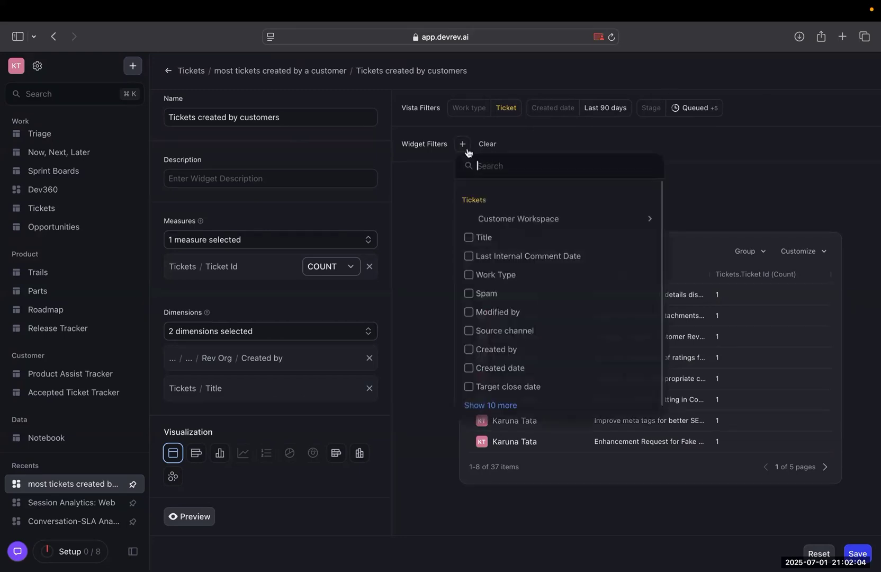
{"action": "left_click", "coordinate": [471, 242]}
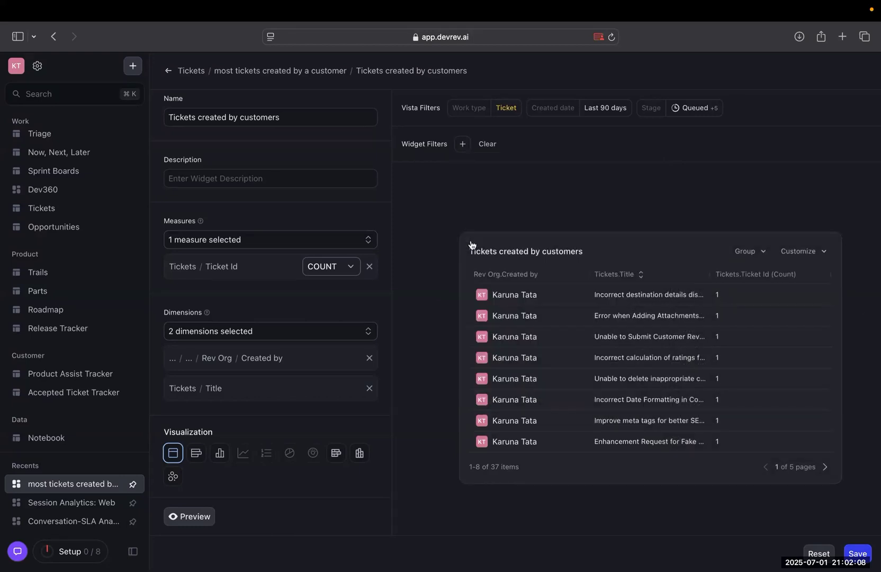
{"action": "left_click", "coordinate": [463, 144]}
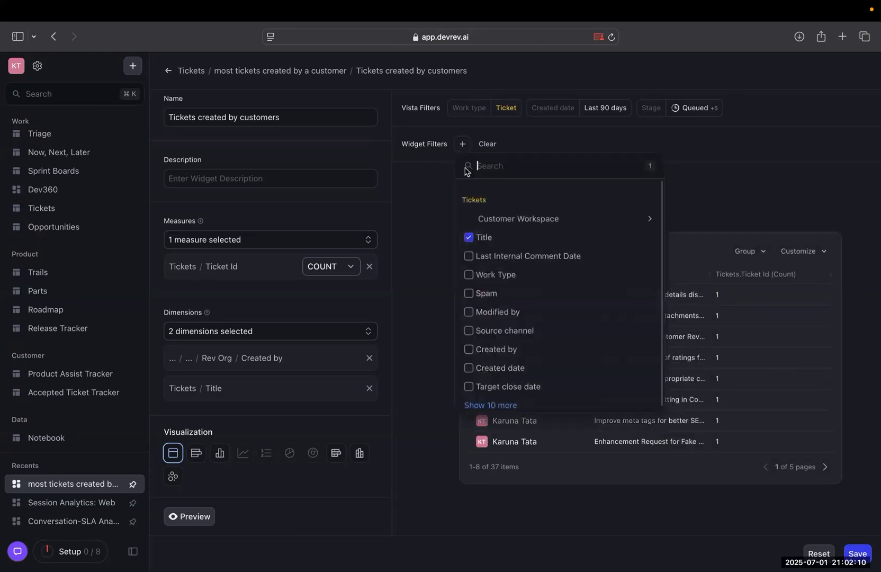
{"action": "left_click", "coordinate": [469, 275]}
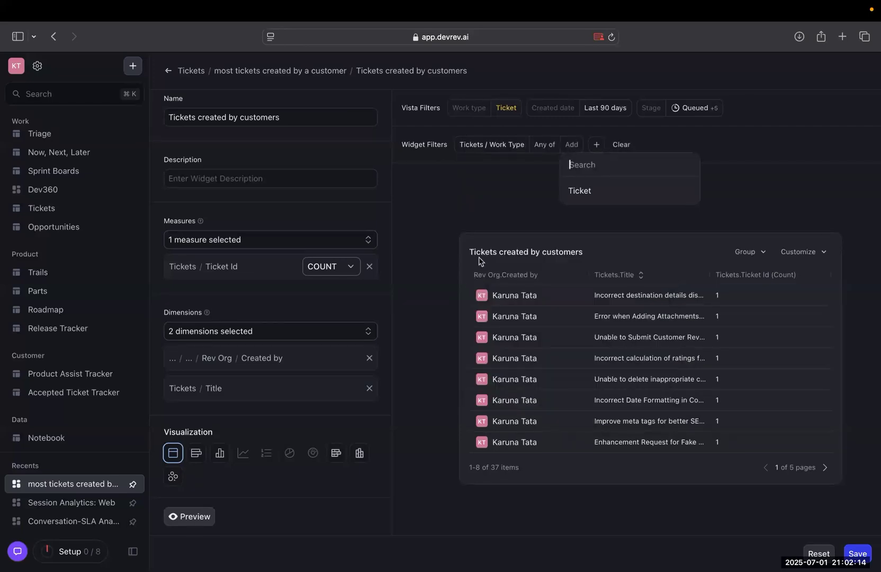
{"action": "left_click", "coordinate": [599, 191]}
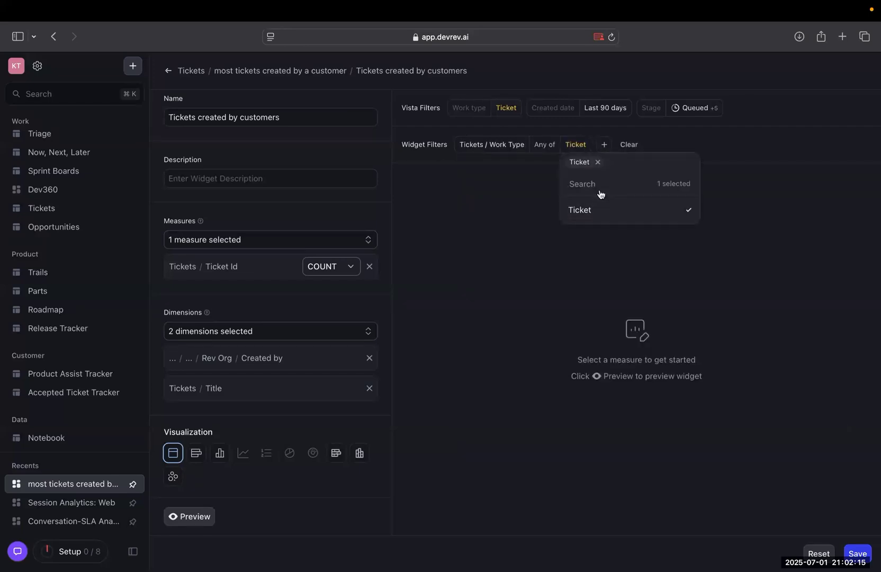
{"action": "left_click", "coordinate": [520, 224]}
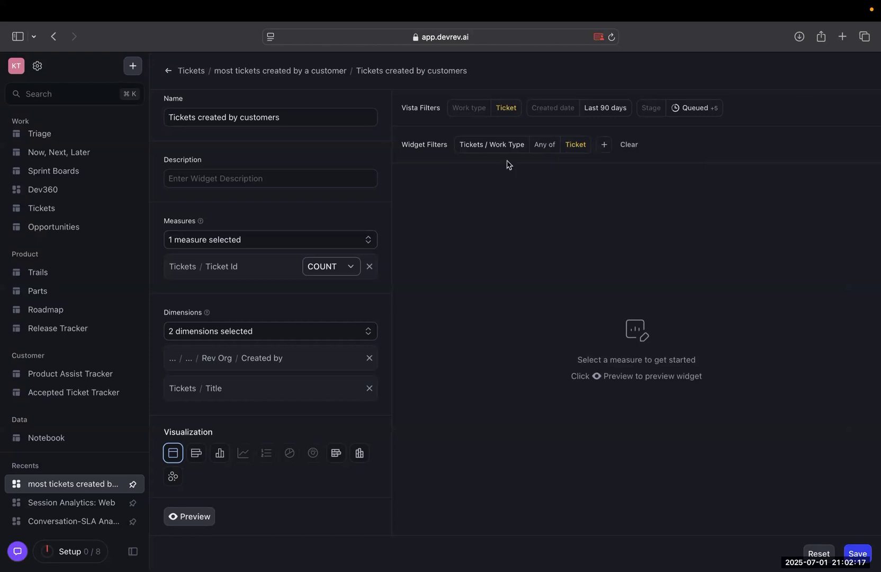
Add a Created date widget filter set to Last 7 days and preview the widget again.
{"action": "left_click", "coordinate": [609, 150]}
{"action": "scroll", "coordinate": [632, 321], "scroll_direction": "down", "scroll_amount": 1}
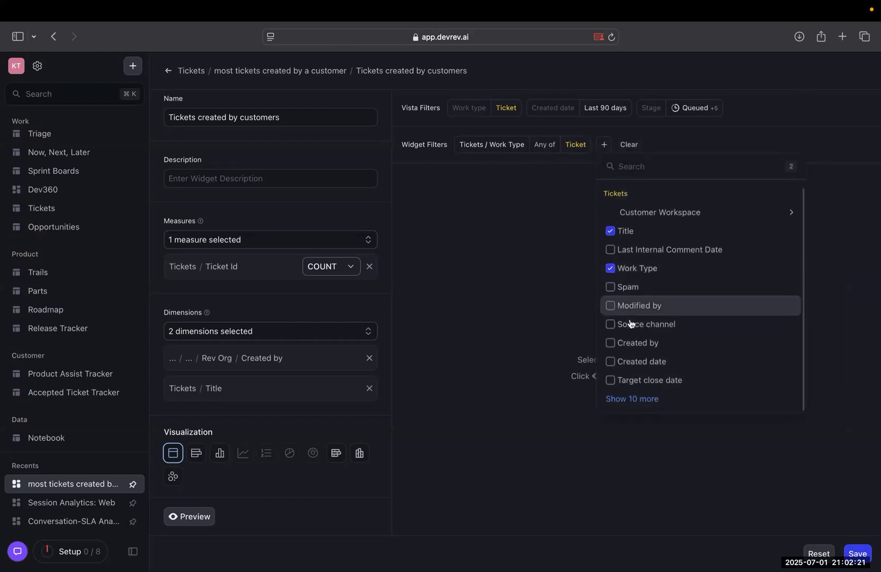
{"action": "left_click", "coordinate": [611, 364]}
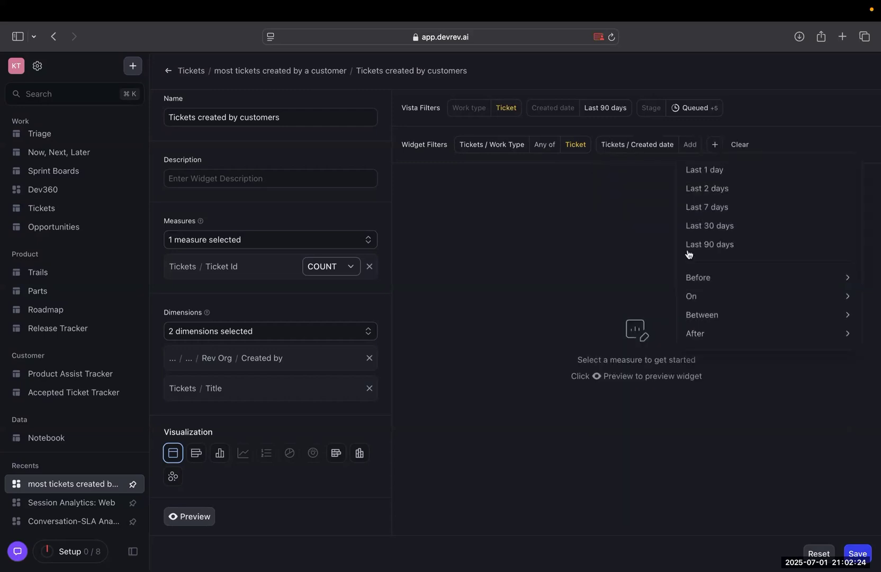
{"action": "left_click", "coordinate": [721, 208]}
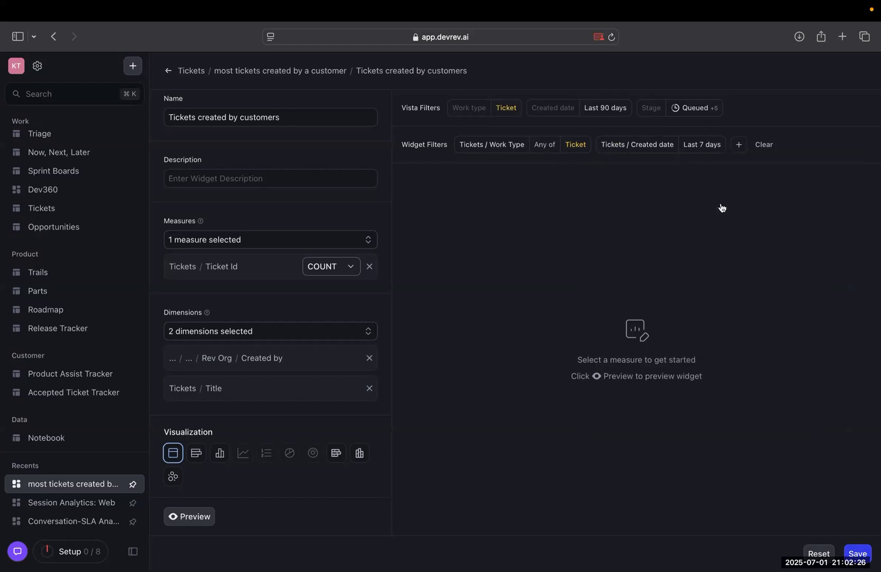
{"action": "left_click", "coordinate": [197, 518]}
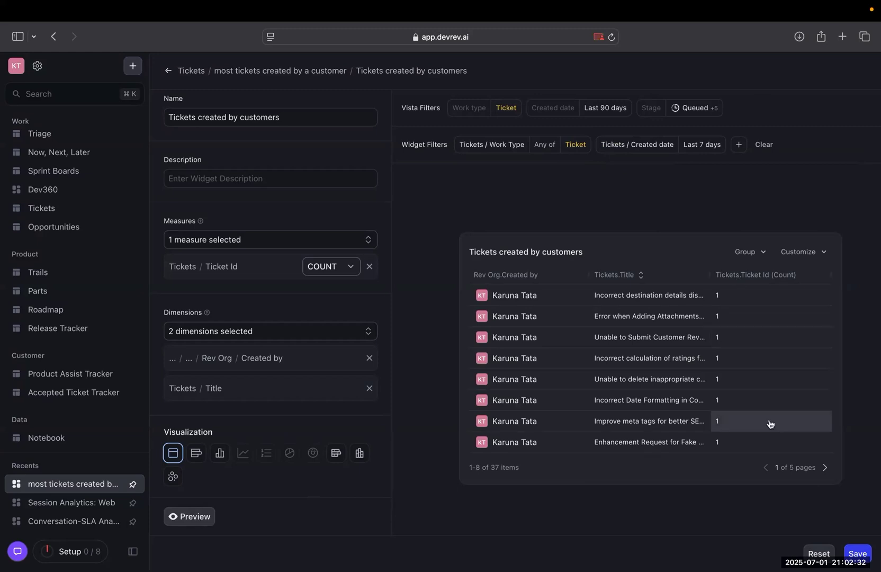
Customize the preview table to show only the Rev Org.Created by and Tickets.Title columns, and check its grouping options.
{"action": "left_click", "coordinate": [809, 250]}
{"action": "left_click", "coordinate": [691, 304]}
{"action": "left_click", "coordinate": [696, 319]}
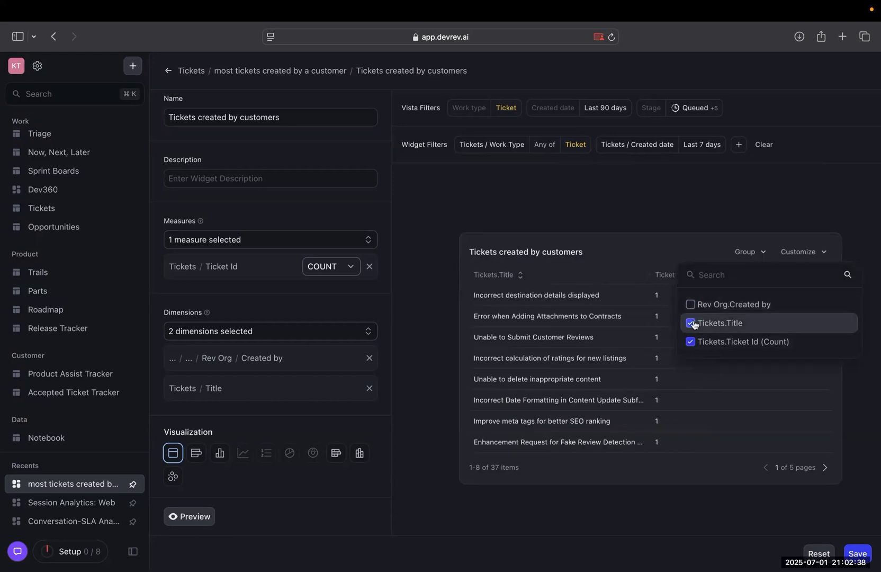
{"action": "left_click", "coordinate": [694, 342]}
{"action": "left_click", "coordinate": [690, 303]}
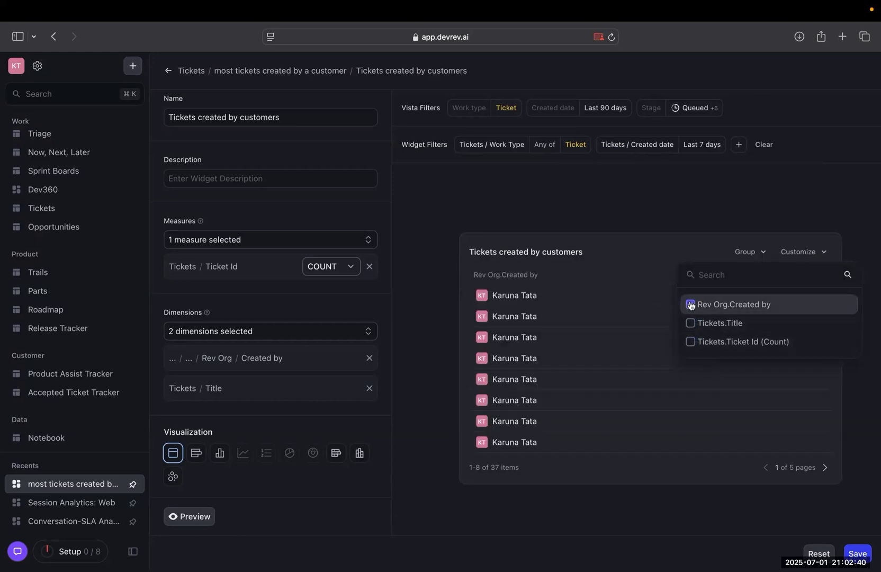
{"action": "left_click", "coordinate": [691, 322]}
{"action": "left_click", "coordinate": [731, 198]}
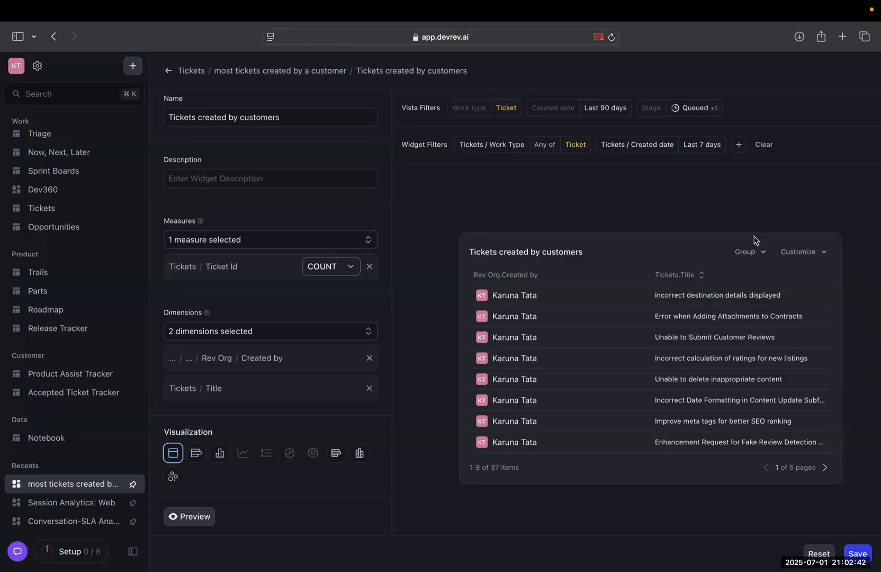
{"action": "left_click", "coordinate": [747, 252]}
{"action": "left_click", "coordinate": [750, 307]}
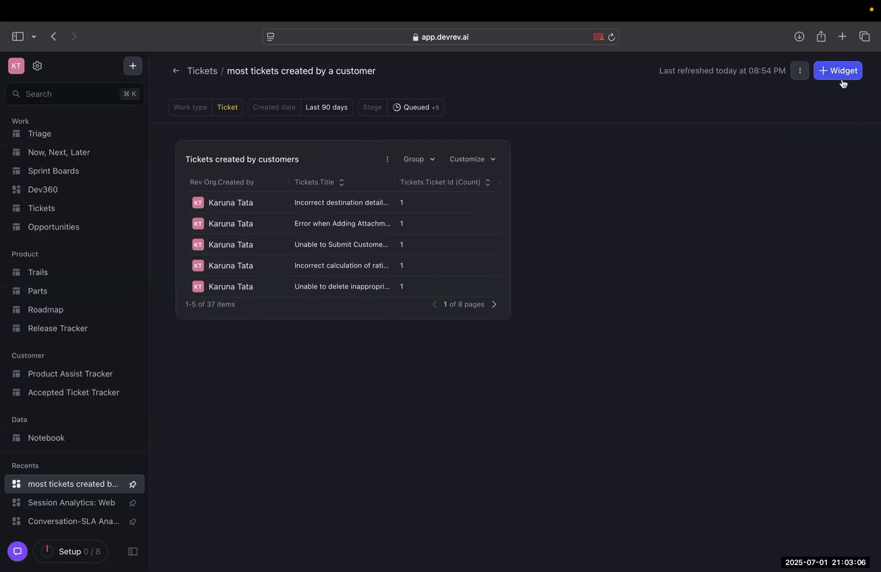
Clone the dashboard as "most tickets created by a customer(Copy)", and reopen the original dashboard.
{"action": "left_click", "coordinate": [800, 71]}
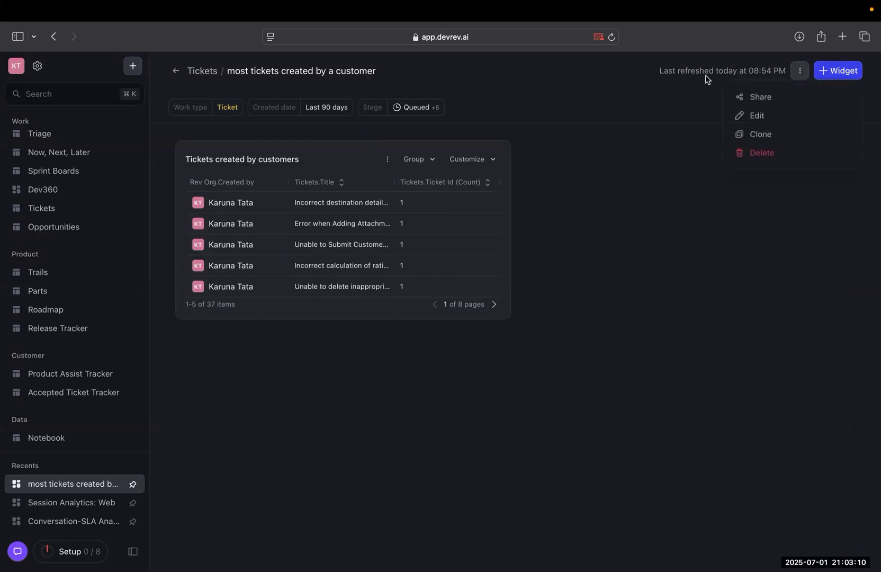
{"action": "left_click", "coordinate": [756, 137]}
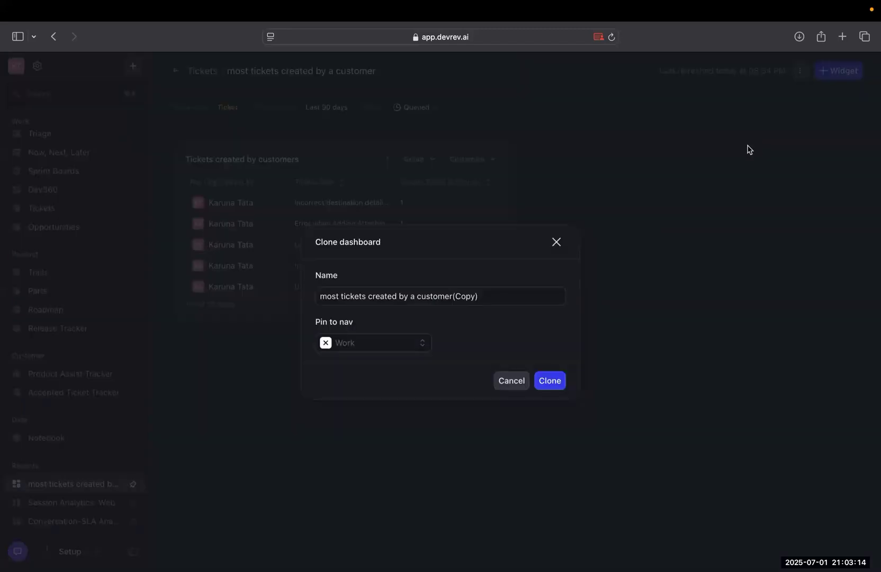
{"action": "left_click", "coordinate": [548, 381]}
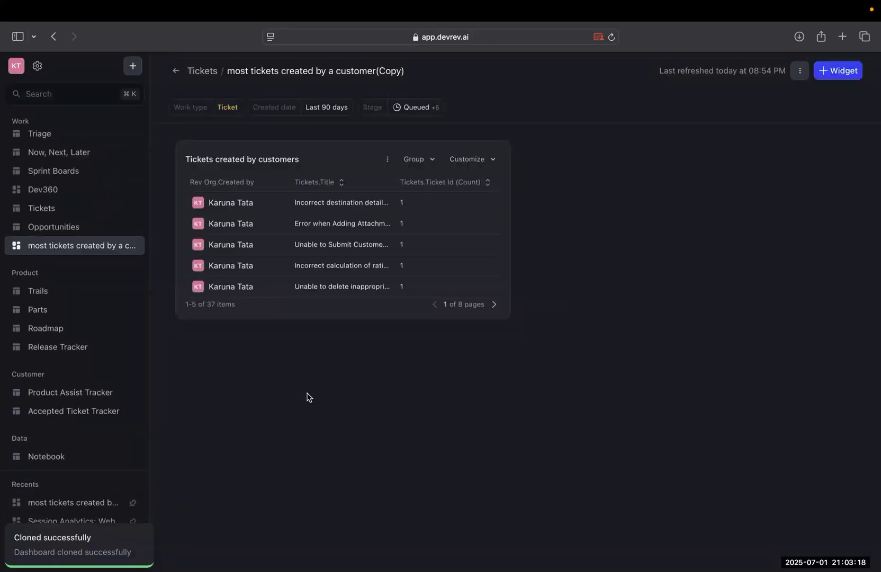
{"action": "scroll", "coordinate": [136, 445], "scroll_direction": "down", "scroll_amount": 2}
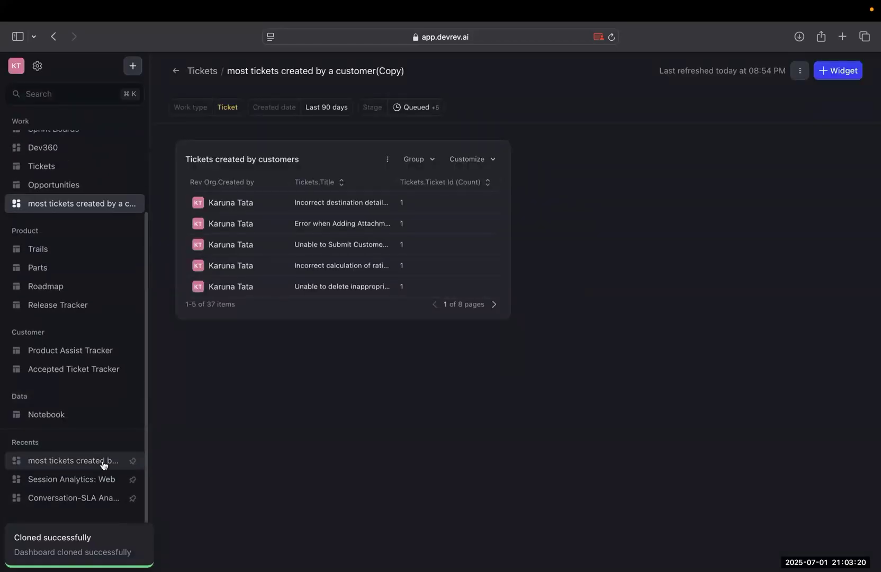
{"action": "left_click", "coordinate": [103, 464]}
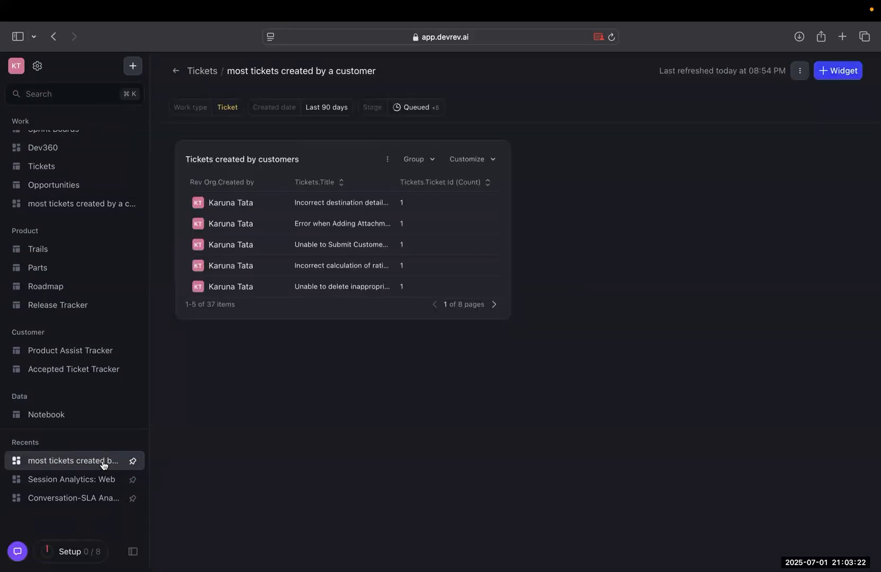
Pin the recent "most tickets created by a customer" dashboard to the Work section, and open both dashboards pinned there.
{"action": "left_click", "coordinate": [133, 463]}
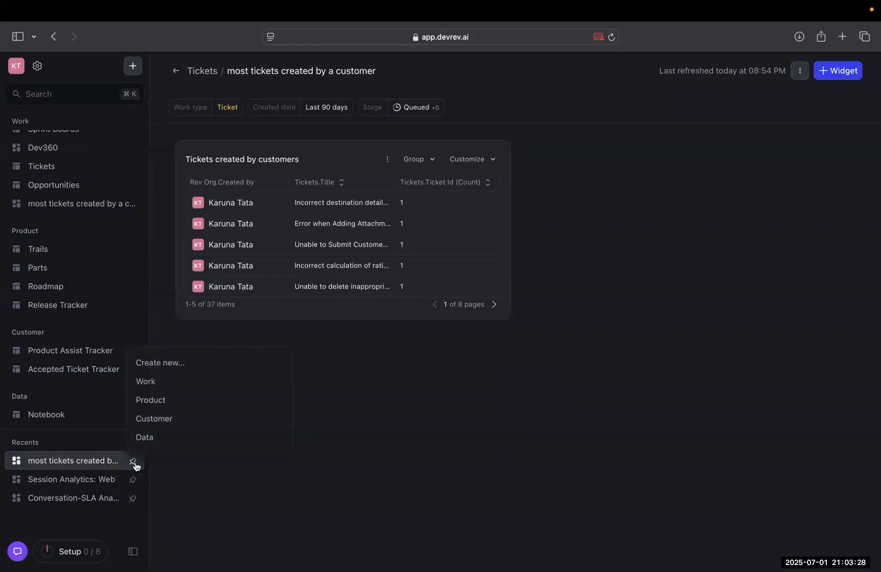
{"action": "left_click", "coordinate": [151, 387]}
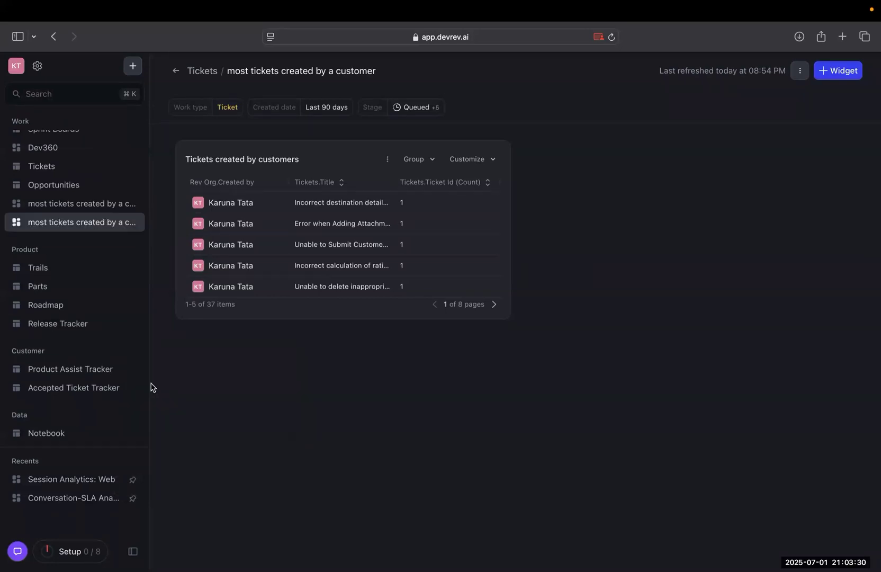
{"action": "scroll", "coordinate": [108, 291], "scroll_direction": "up", "scroll_amount": 3}
{"action": "left_click", "coordinate": [83, 340]}
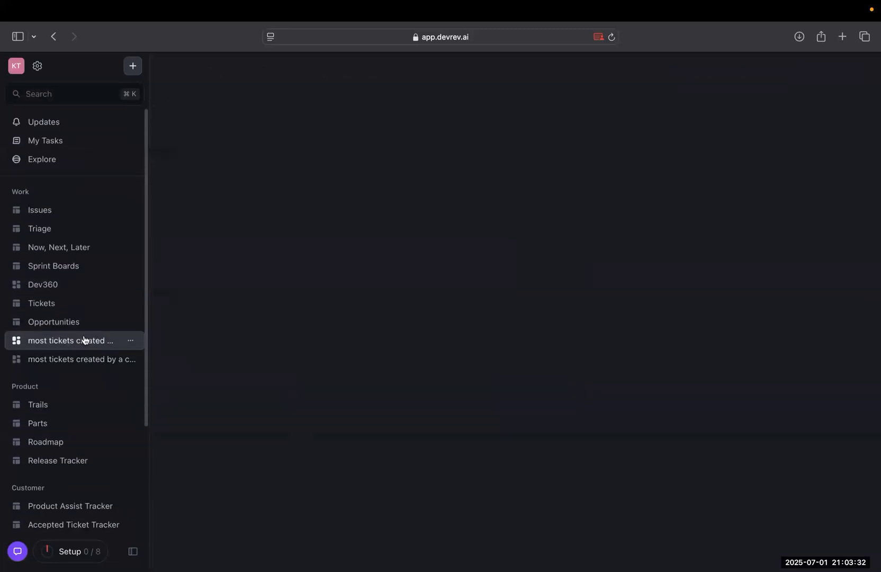
{"action": "left_click", "coordinate": [78, 366]}
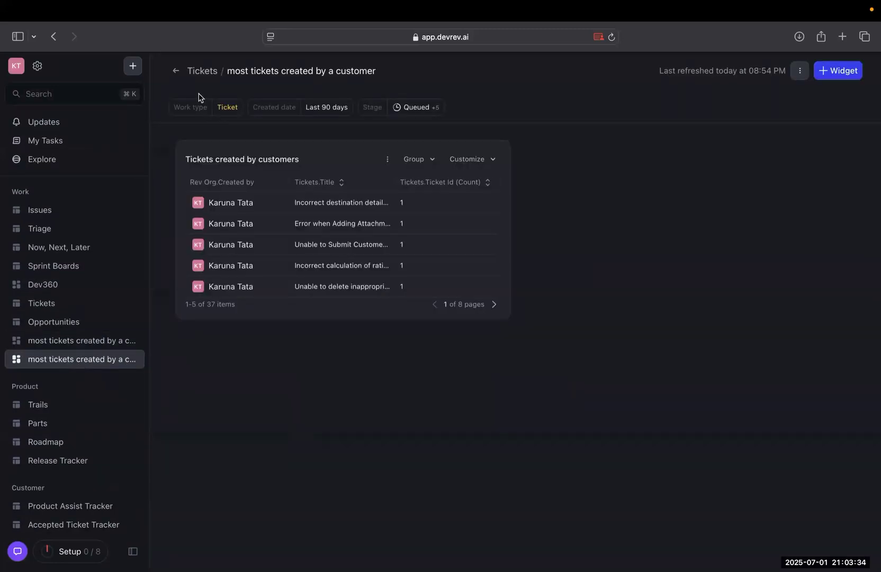
Go back to the Tickets list from the dashboard, and switch to the slide presentation to show the Activity 1 slide.
{"action": "left_click", "coordinate": [202, 76]}
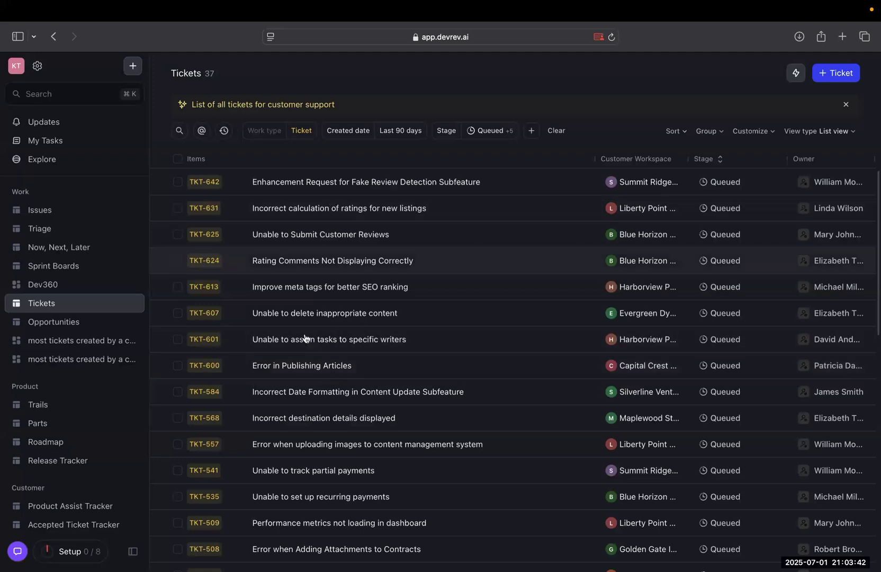
{"action": "key", "text": "ctrl+Left"}
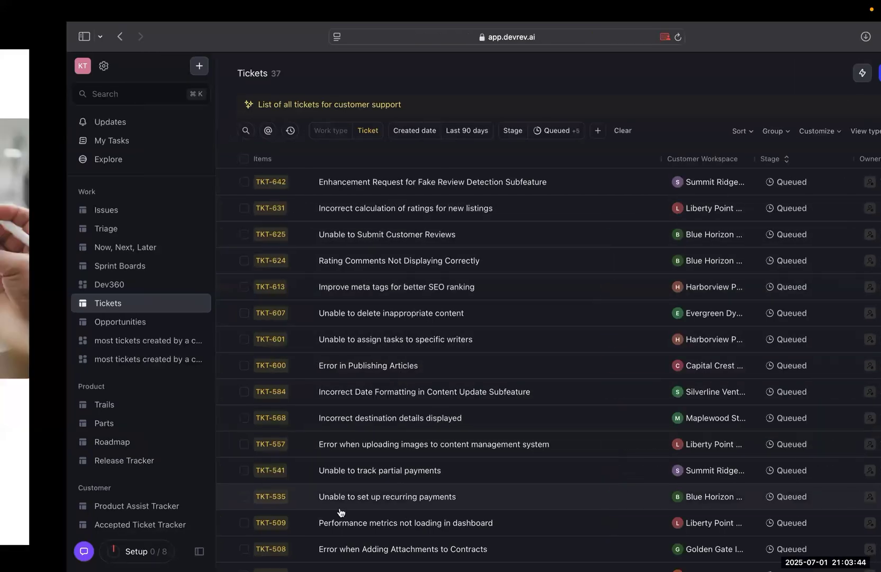
{"action": "key", "text": "Right"}
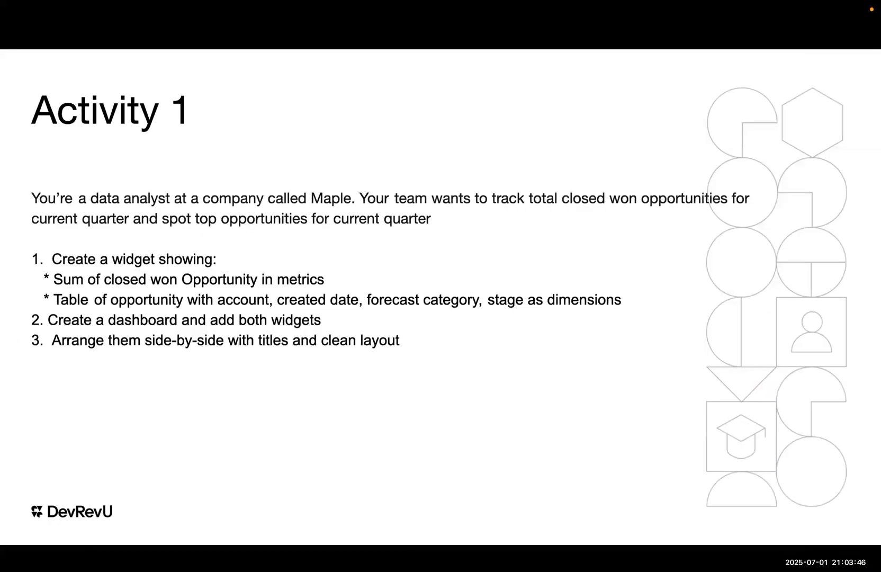